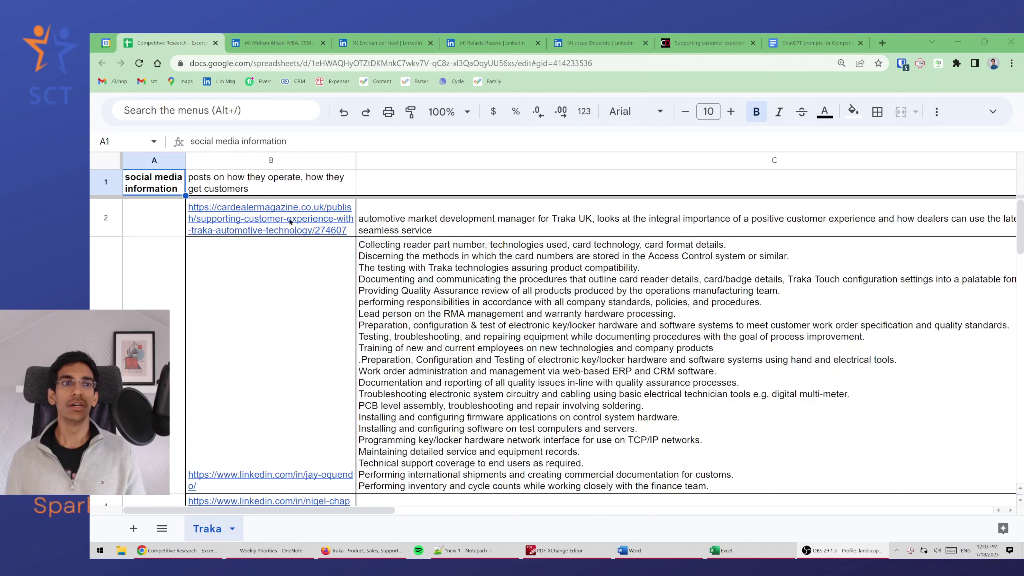
Read the posts note in B1, then bring up the Traka account manager's LinkedIn profile
{"action": "left_click", "coordinate": [295, 188]}
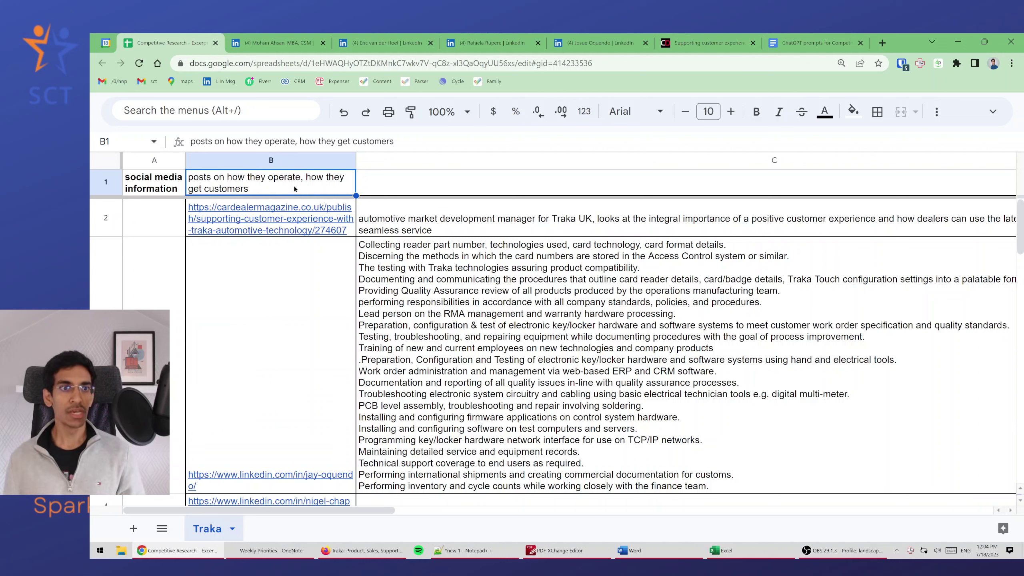
{"action": "mouse_move", "coordinate": [346, 230]}
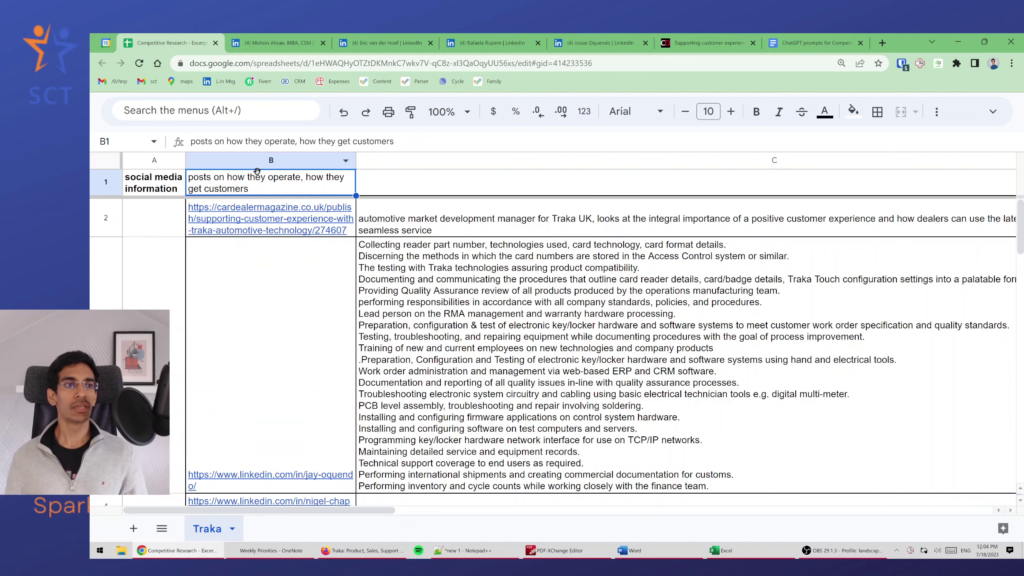
{"action": "key", "text": "Left"}
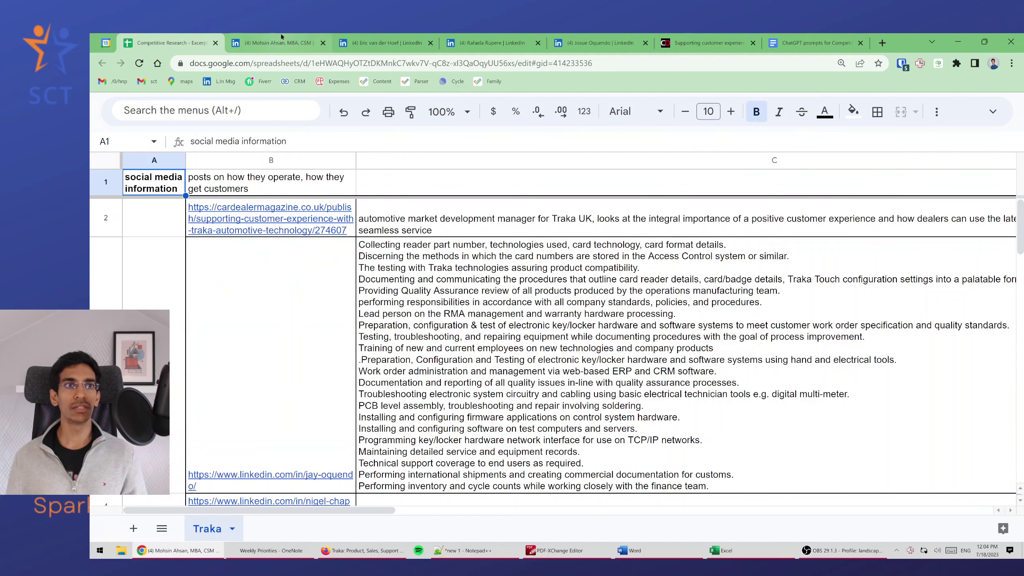
{"action": "left_click", "coordinate": [278, 43]}
{"action": "left_click", "coordinate": [177, 42]}
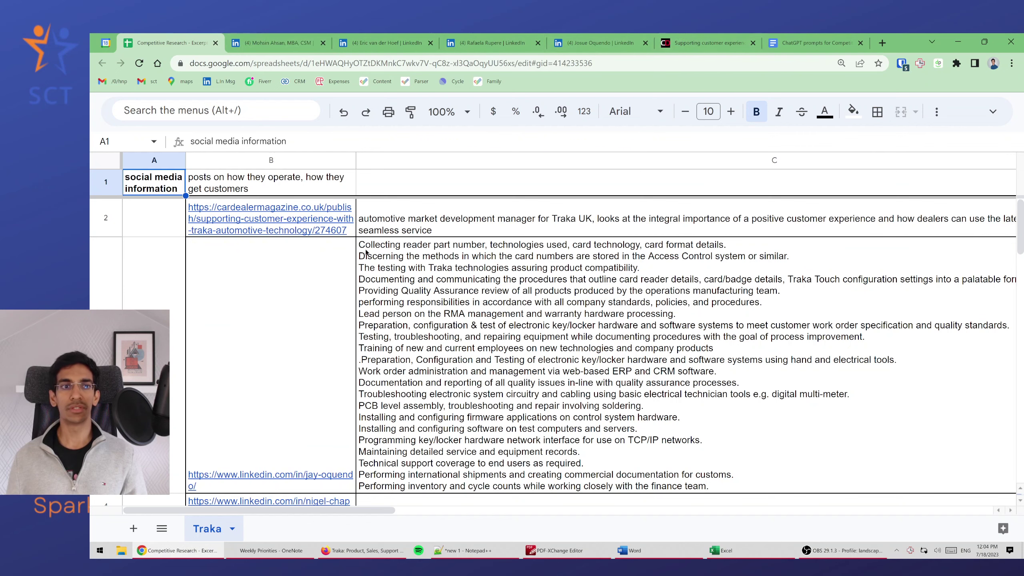
Review the account manager's Traka experience entry and expand the full About text
{"action": "left_click", "coordinate": [268, 37]}
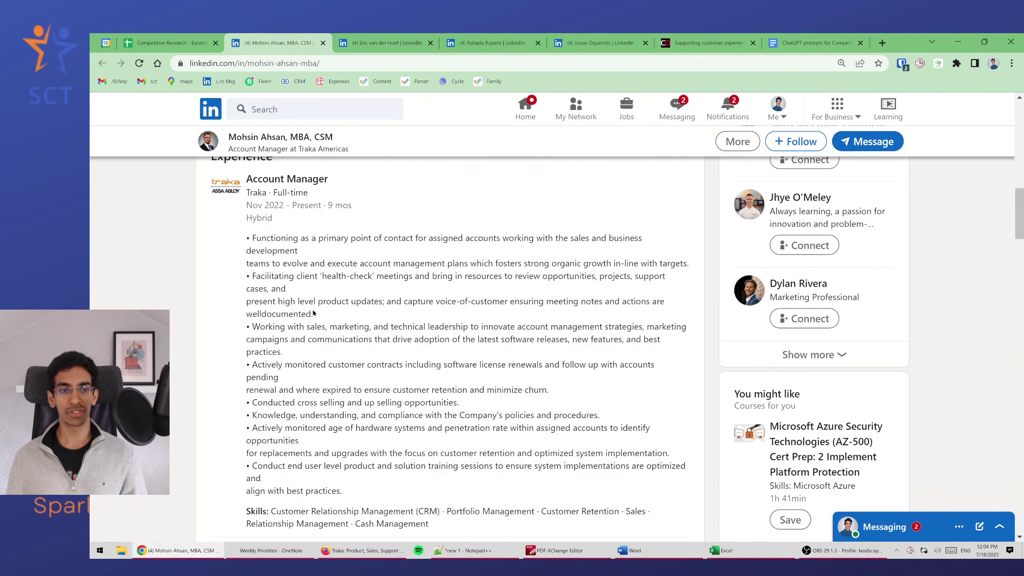
{"action": "left_click_drag", "start_coordinate": [242, 269], "coordinate": [382, 493]}
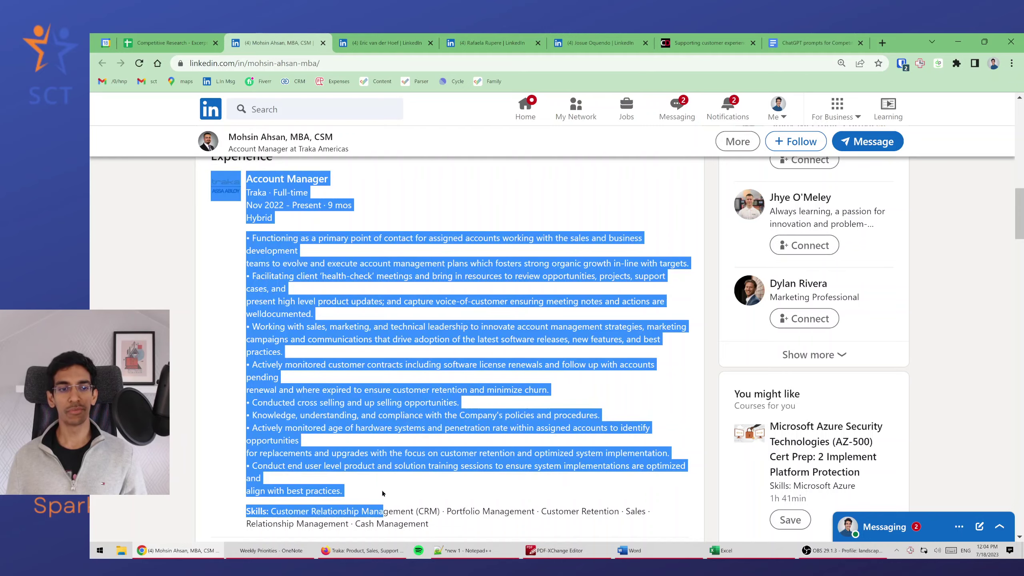
{"action": "scroll", "coordinate": [335, 417], "scroll_direction": "up", "scroll_amount": 8}
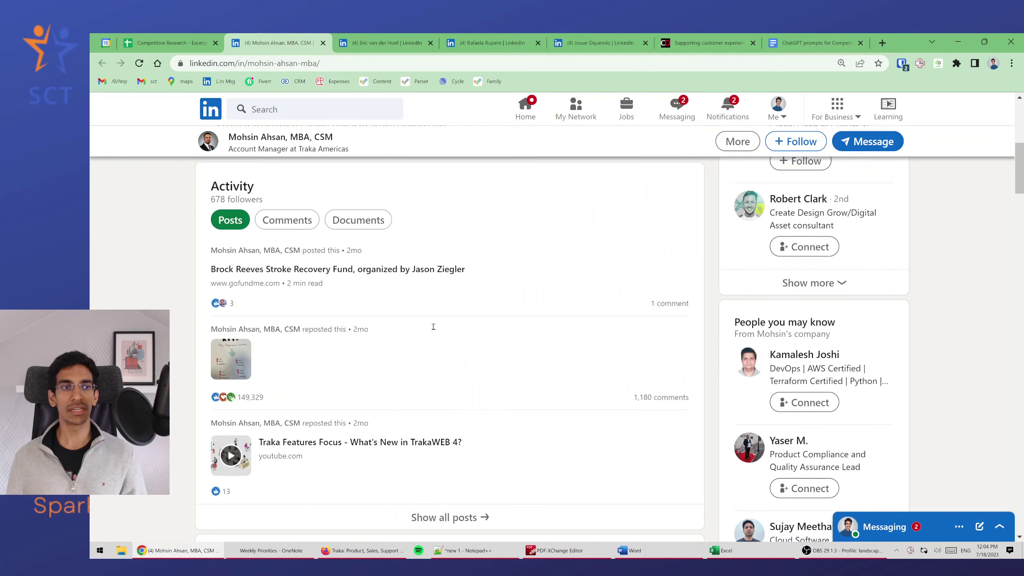
{"action": "scroll", "coordinate": [434, 326], "scroll_direction": "down", "scroll_amount": 10}
{"action": "left_click", "coordinate": [433, 327]}
{"action": "scroll", "coordinate": [433, 327], "scroll_direction": "up", "scroll_amount": 10}
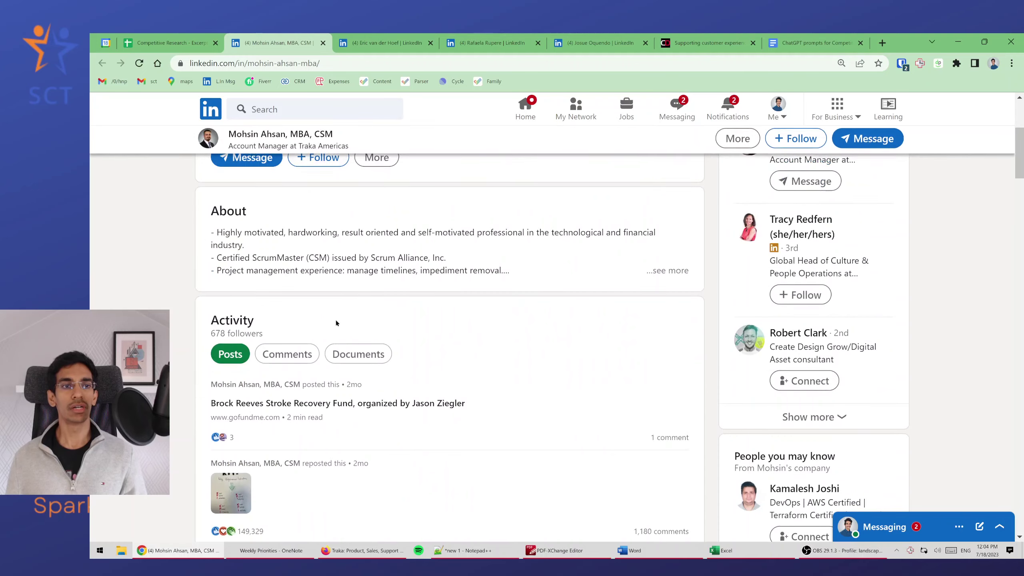
{"action": "left_click", "coordinate": [661, 271]}
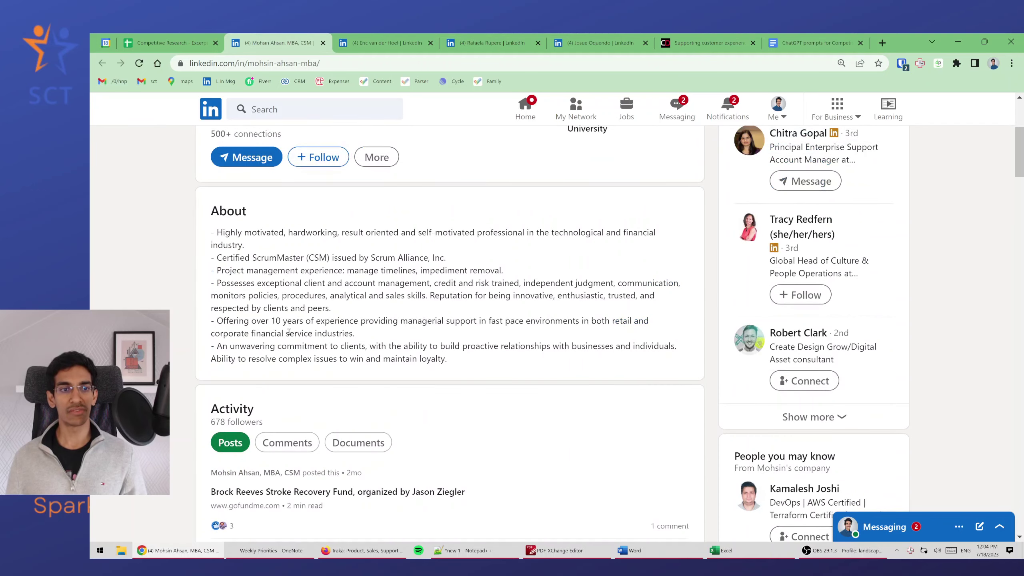
{"action": "scroll", "coordinate": [289, 332], "scroll_direction": "down", "scroll_amount": 10}
Scroll through the Traka NL managing director's LinkedIn profile
{"action": "left_click", "coordinate": [379, 43]}
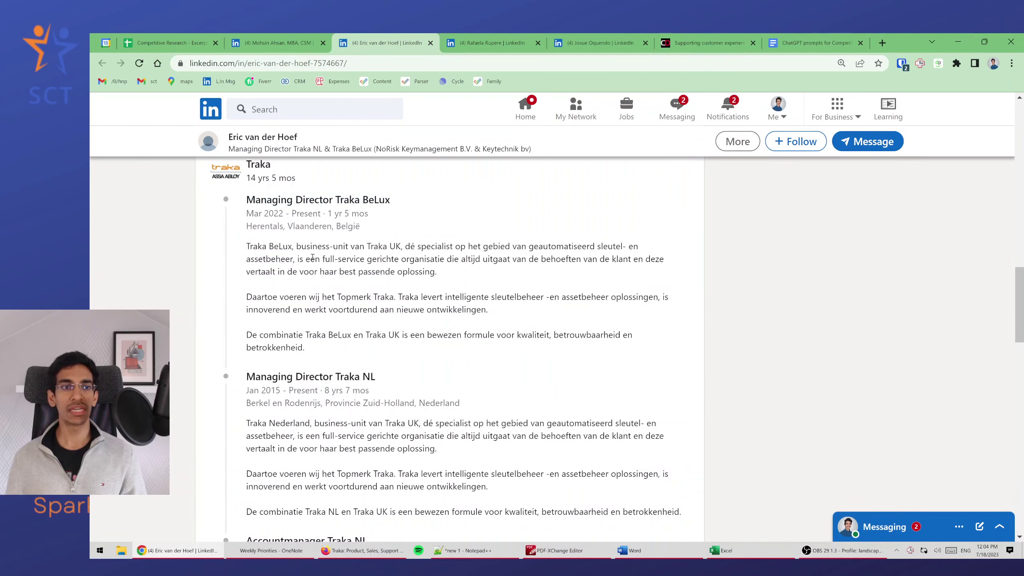
{"action": "scroll", "coordinate": [312, 256], "scroll_direction": "down", "scroll_amount": 6}
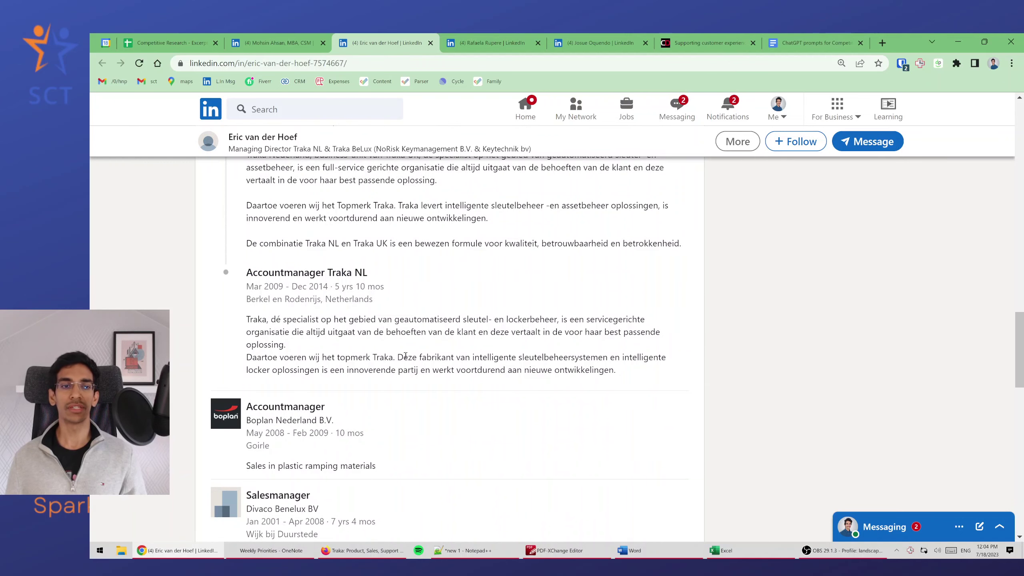
{"action": "scroll", "coordinate": [405, 355], "scroll_direction": "up", "scroll_amount": 6}
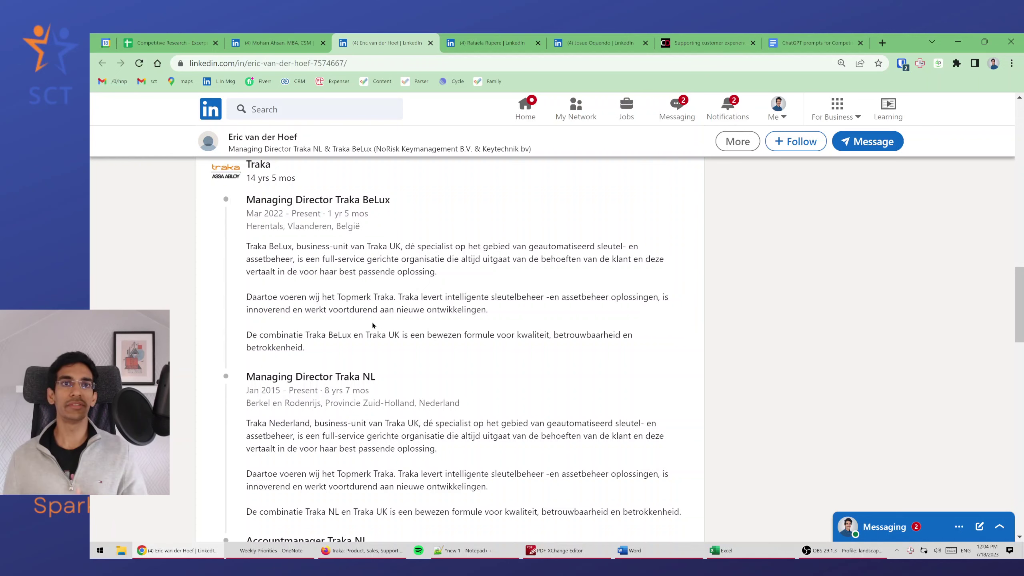
{"action": "left_click", "coordinate": [520, 36]}
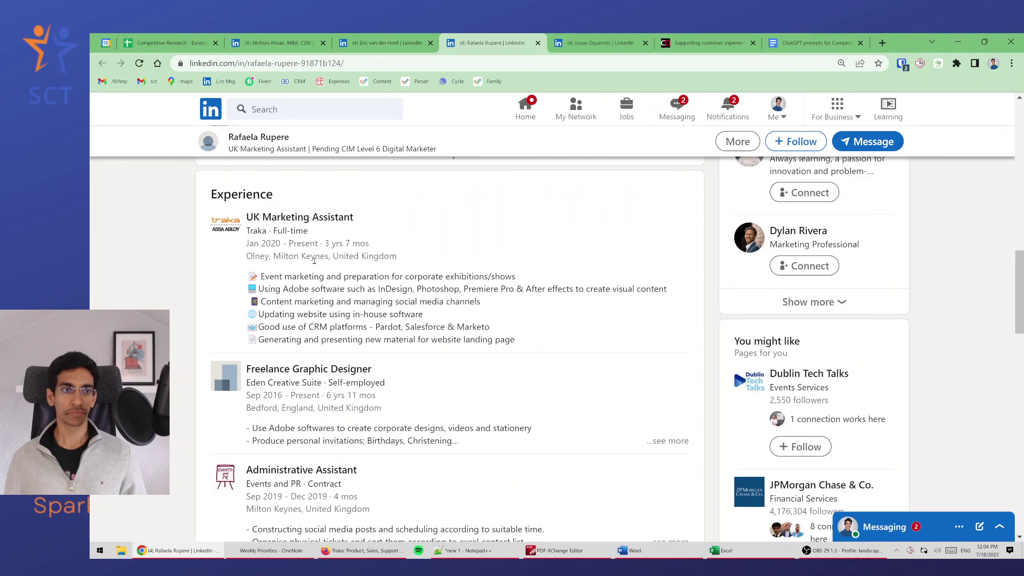
{"action": "left_click_drag", "start_coordinate": [242, 275], "coordinate": [495, 322]}
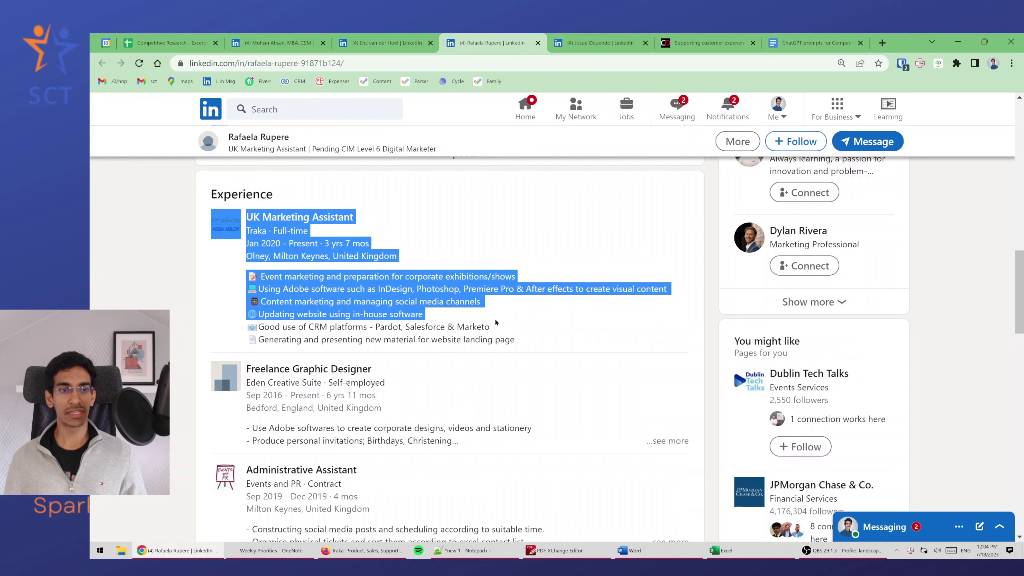
{"action": "left_click", "coordinate": [405, 327]}
{"action": "triple_click", "coordinate": [374, 317]}
{"action": "triple_click", "coordinate": [379, 338]}
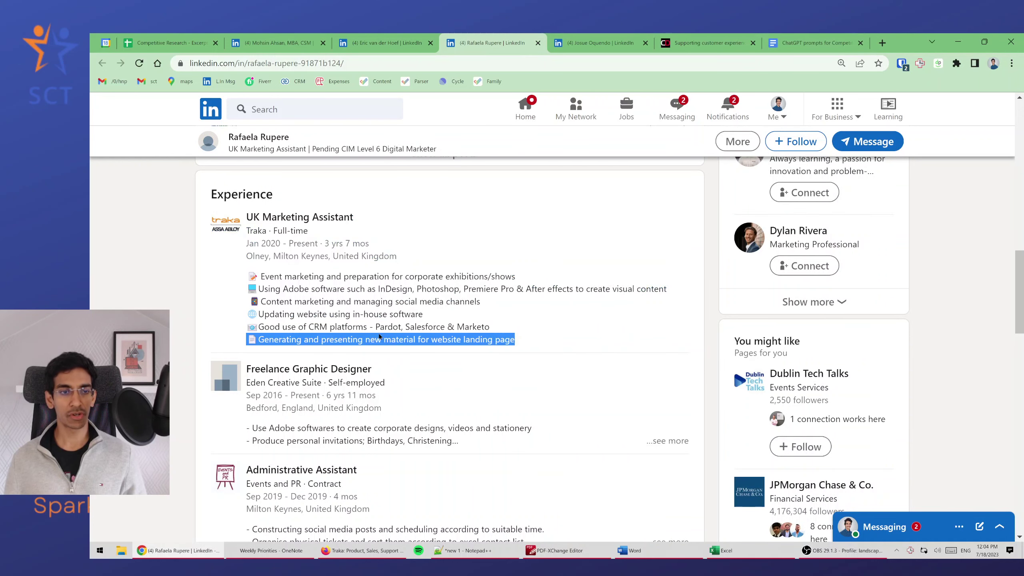
{"action": "triple_click", "coordinate": [483, 326]}
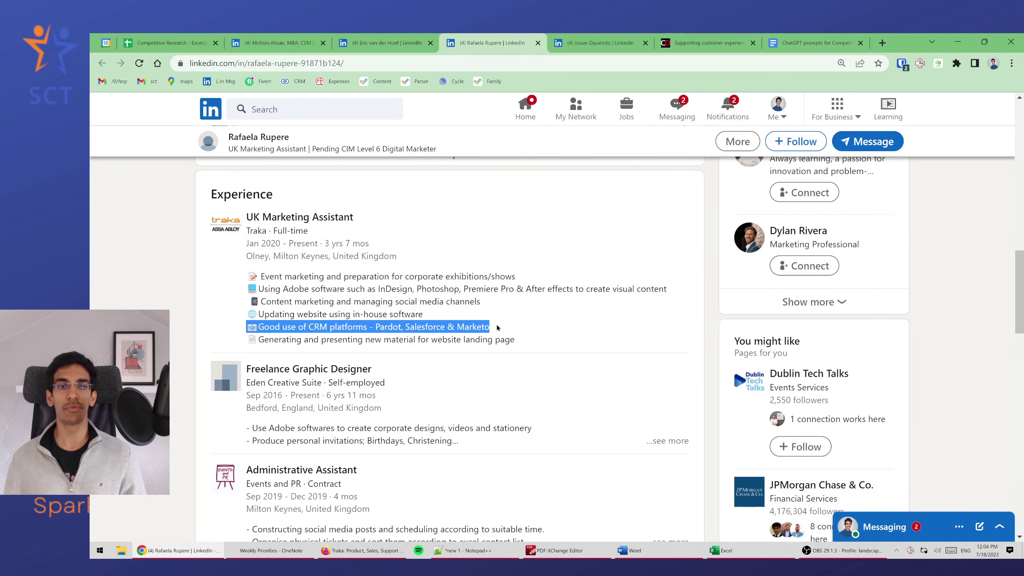
{"action": "left_click", "coordinate": [377, 299]}
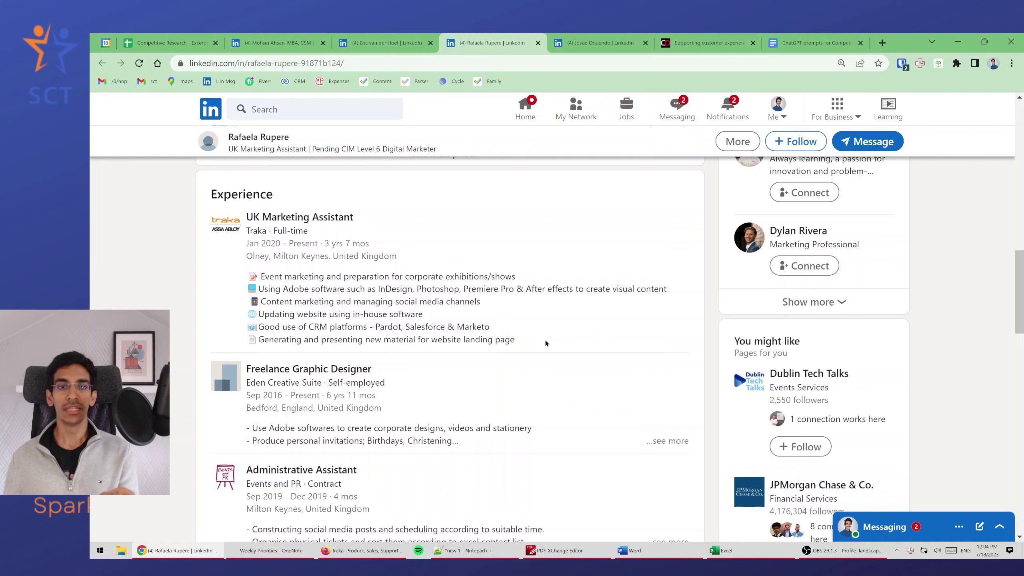
{"action": "left_click_drag", "start_coordinate": [545, 342], "coordinate": [433, 341]}
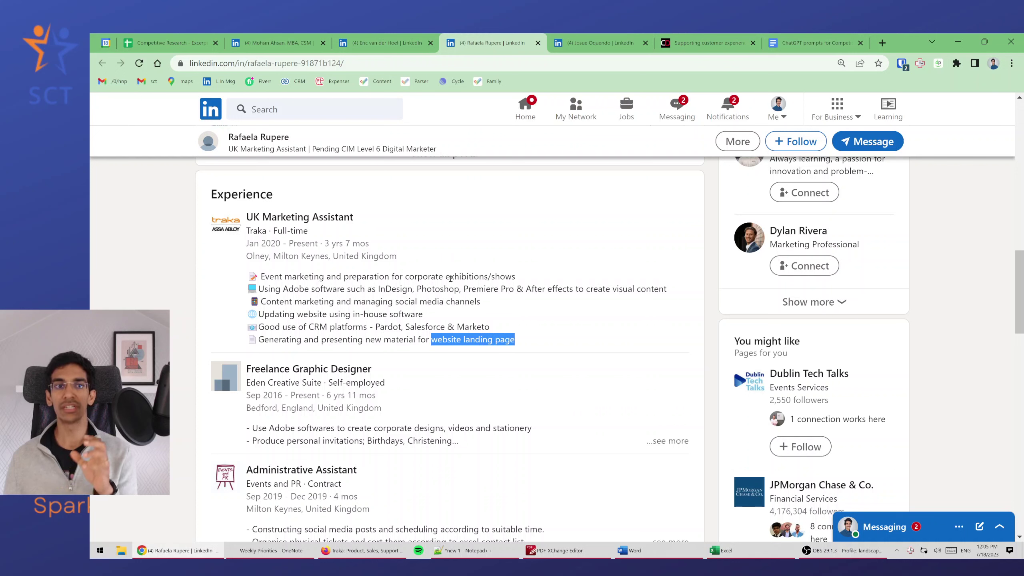
{"action": "left_click_drag", "start_coordinate": [286, 291], "coordinate": [430, 286]}
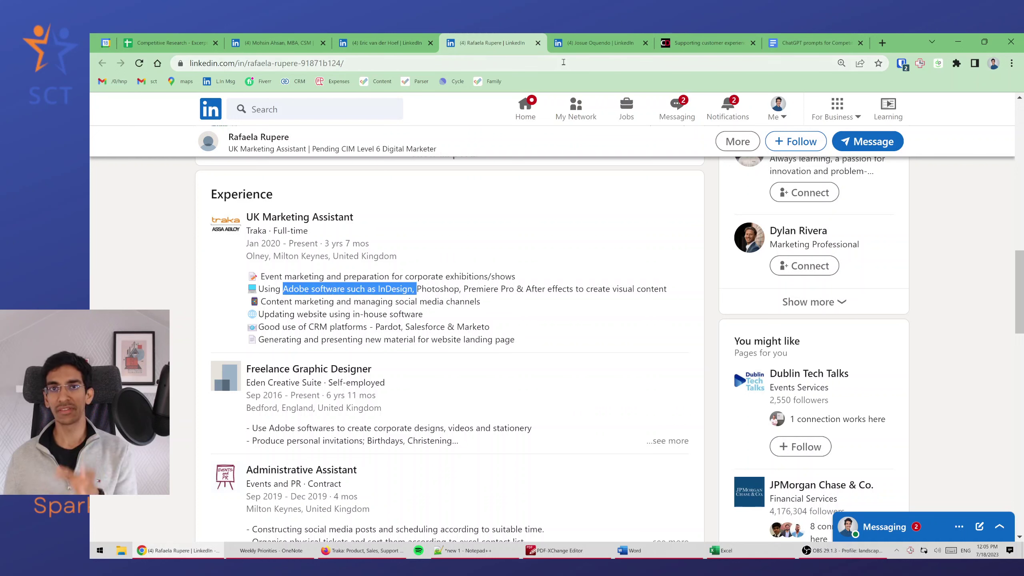
{"action": "left_click_drag", "start_coordinate": [392, 301], "coordinate": [483, 303]}
{"action": "left_click", "coordinate": [488, 305]}
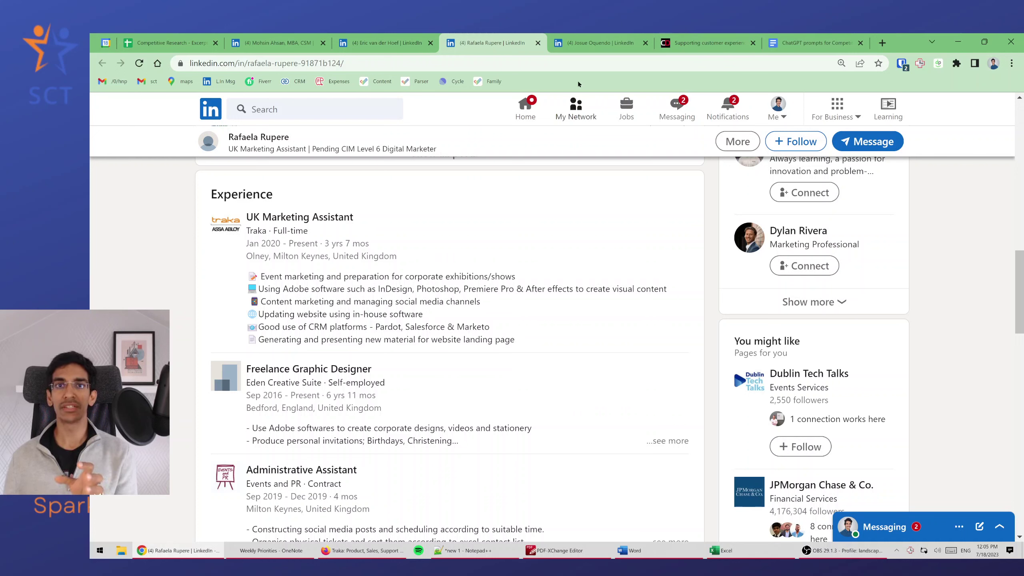
Highlight the Traka USA QA configurator's quality assurance review and RMA warranty duties
{"action": "left_click", "coordinate": [589, 43]}
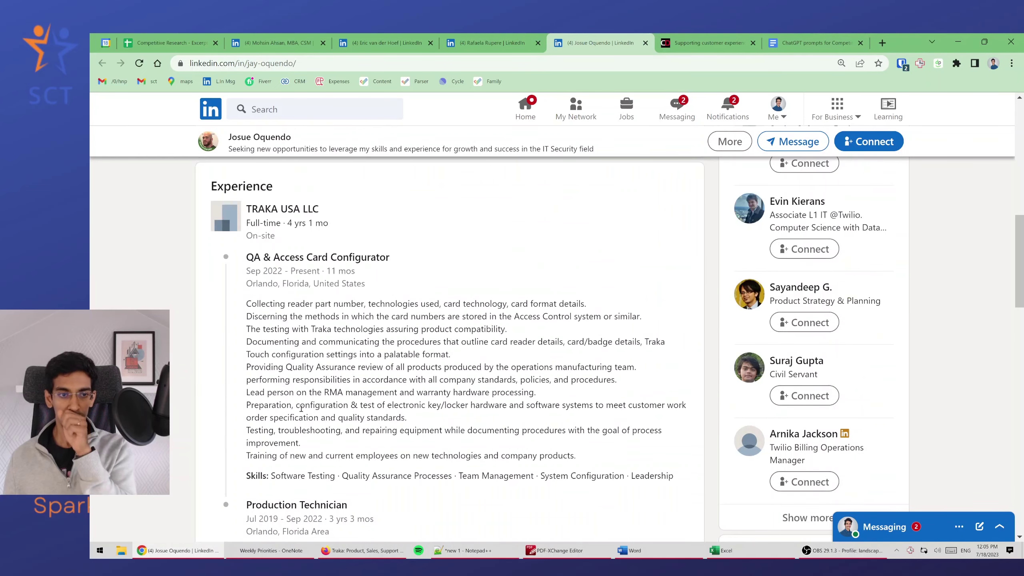
{"action": "scroll", "coordinate": [390, 287], "scroll_direction": "down", "scroll_amount": 3}
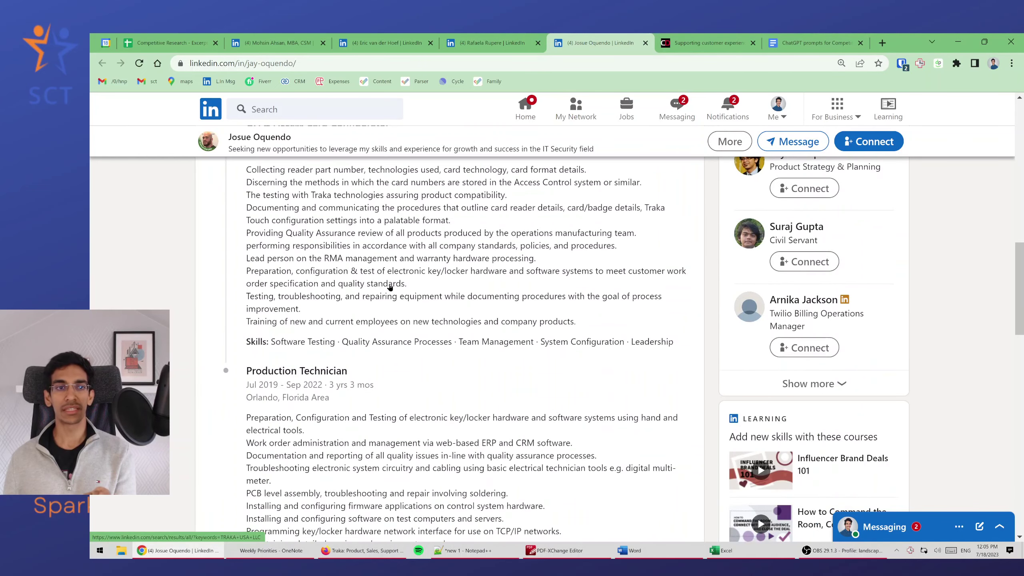
{"action": "scroll", "coordinate": [294, 386], "scroll_direction": "up", "scroll_amount": 3}
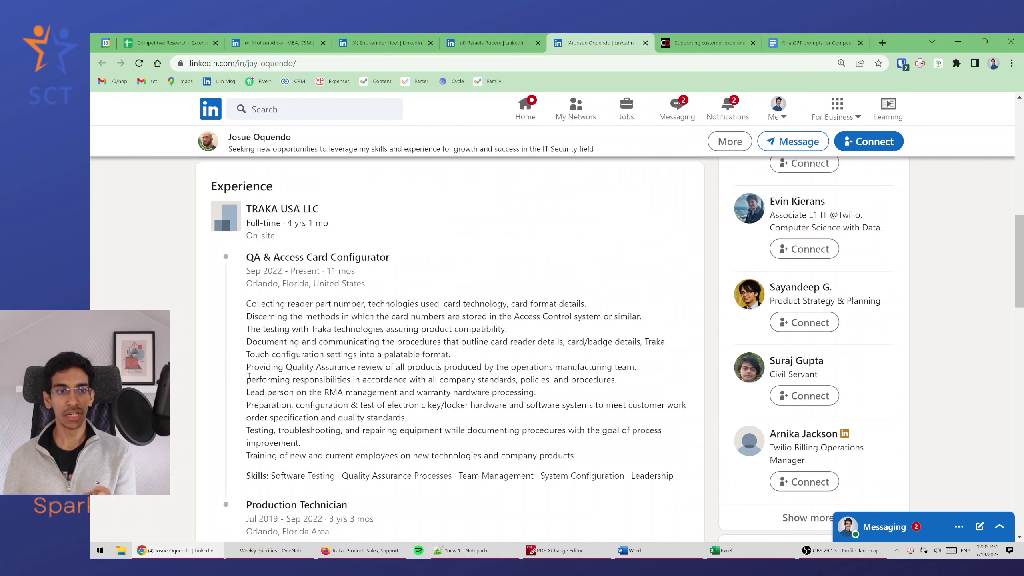
{"action": "left_click_drag", "start_coordinate": [251, 368], "coordinate": [381, 366]}
{"action": "left_click", "coordinate": [391, 367]}
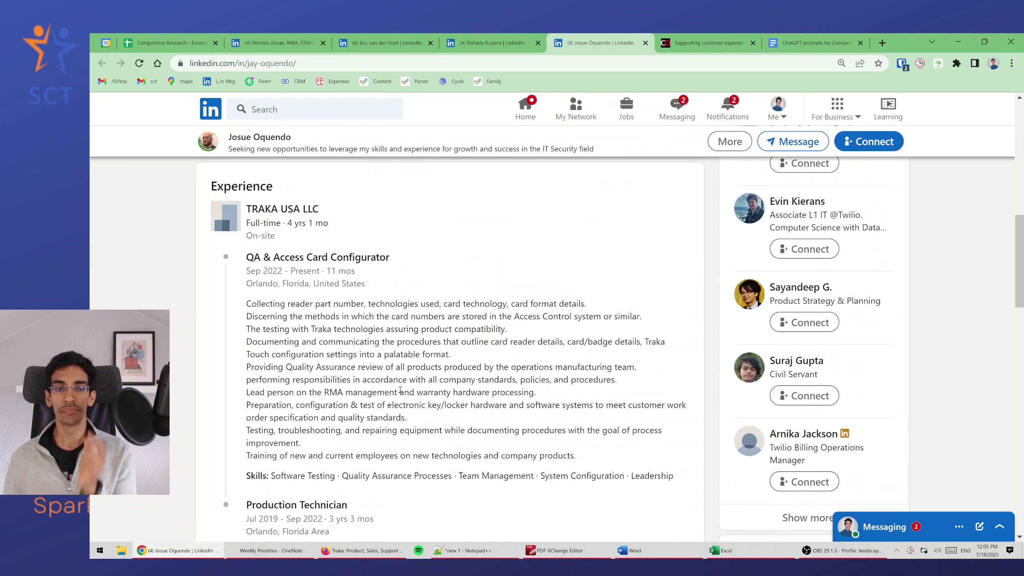
{"action": "left_click_drag", "start_coordinate": [325, 393], "coordinate": [592, 399]}
{"action": "left_click", "coordinate": [595, 391]}
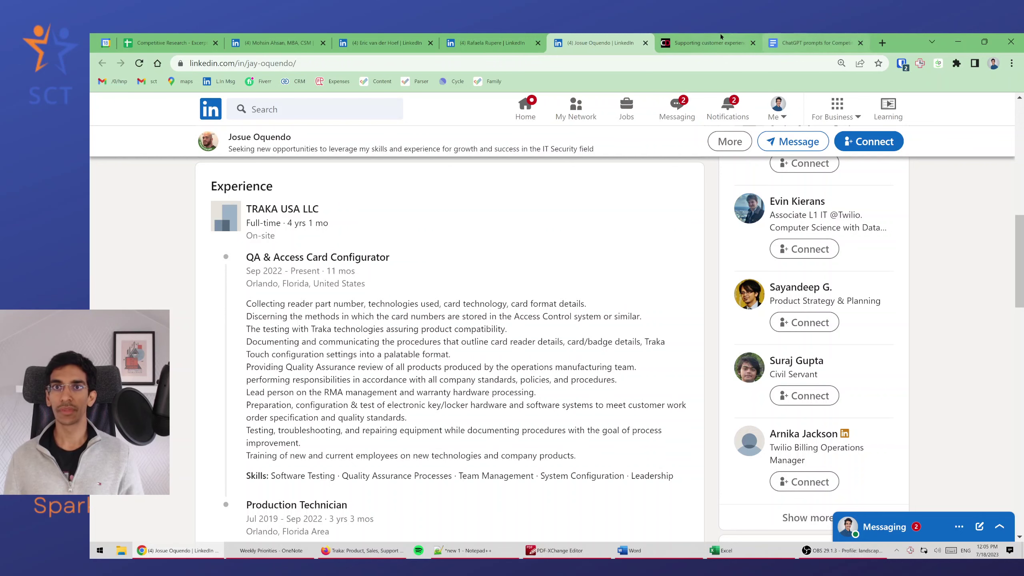
Scroll down through the Car Dealer Magazine Traka sponsored article
{"action": "left_click", "coordinate": [709, 42]}
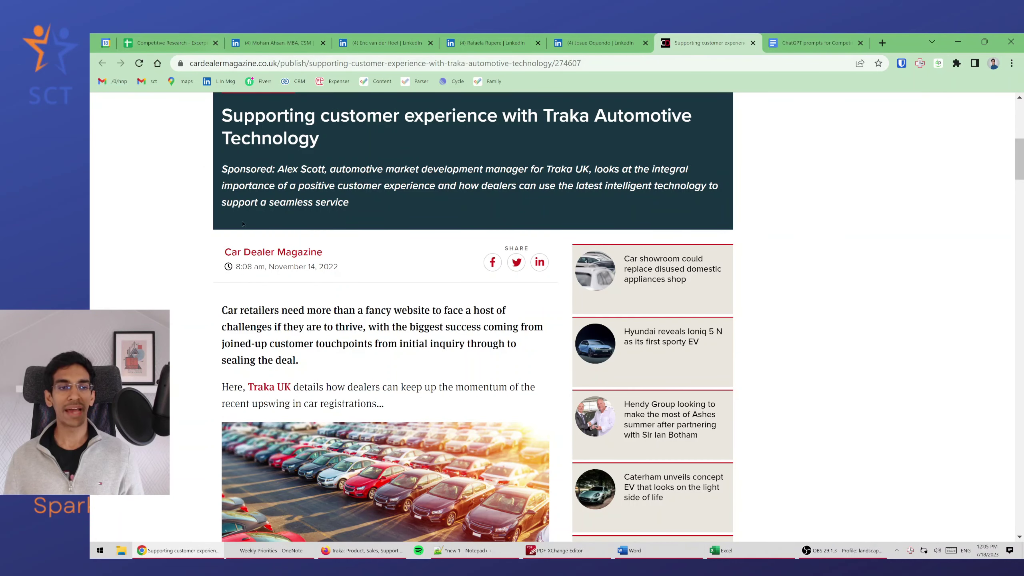
{"action": "double_click", "coordinate": [232, 174]}
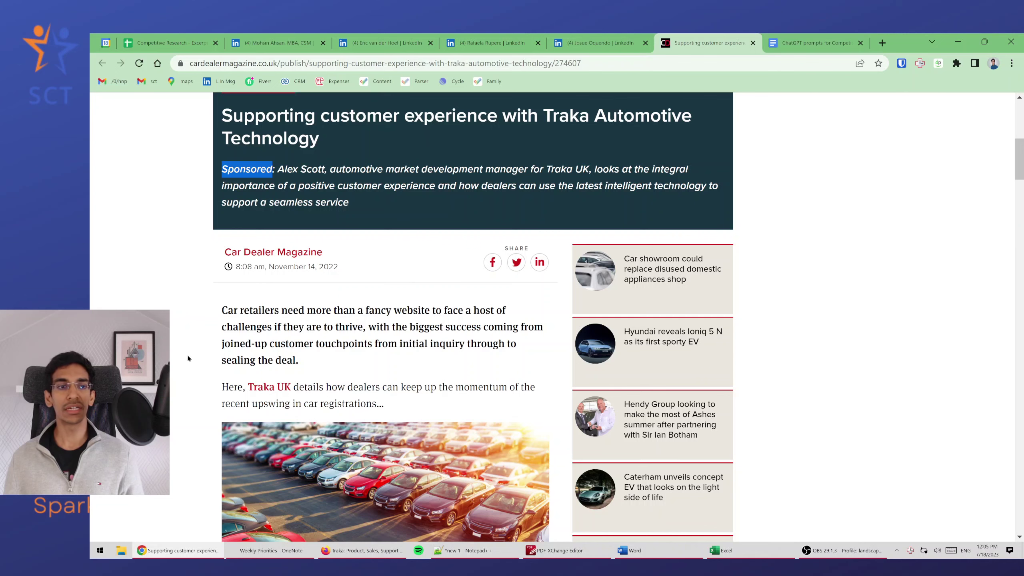
{"action": "scroll", "coordinate": [188, 358], "scroll_direction": "down", "scroll_amount": 3}
{"action": "scroll", "coordinate": [317, 212], "scroll_direction": "down", "scroll_amount": 6}
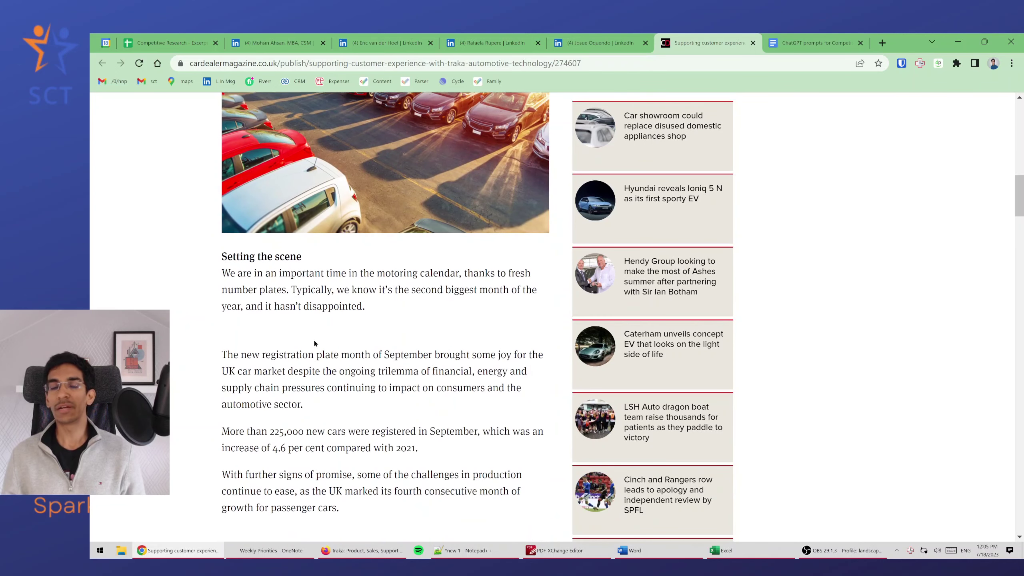
{"action": "scroll", "coordinate": [334, 417], "scroll_direction": "down", "scroll_amount": 8}
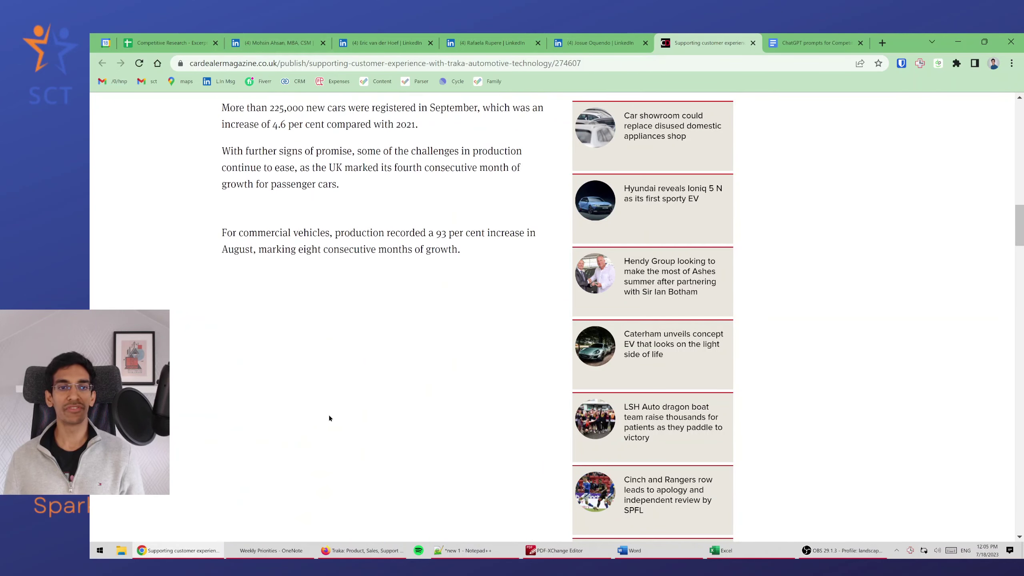
{"action": "scroll", "coordinate": [328, 418], "scroll_direction": "up", "scroll_amount": 5}
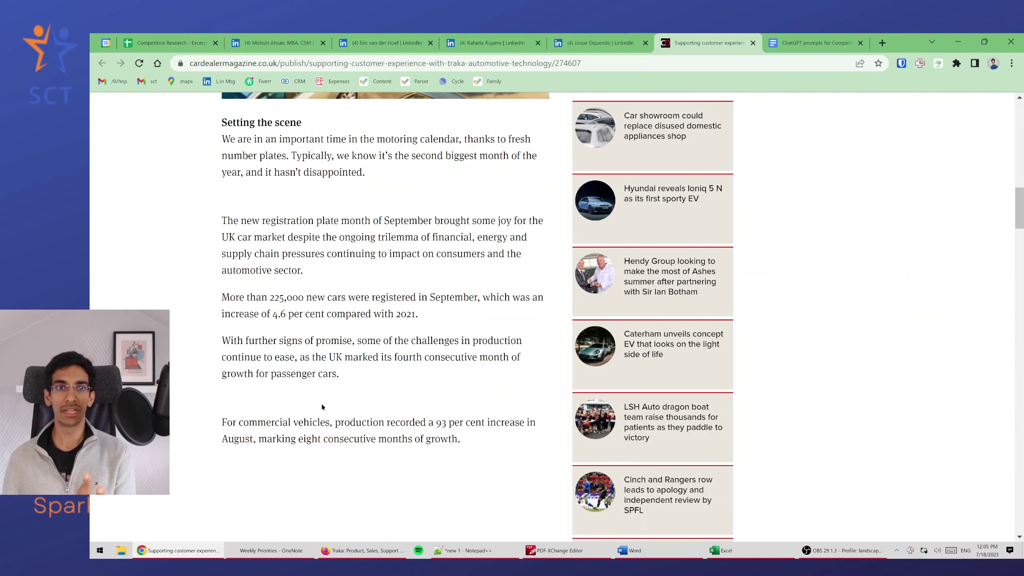
{"action": "scroll", "coordinate": [323, 404], "scroll_direction": "down", "scroll_amount": 20}
{"action": "scroll", "coordinate": [322, 405], "scroll_direction": "down", "scroll_amount": 8}
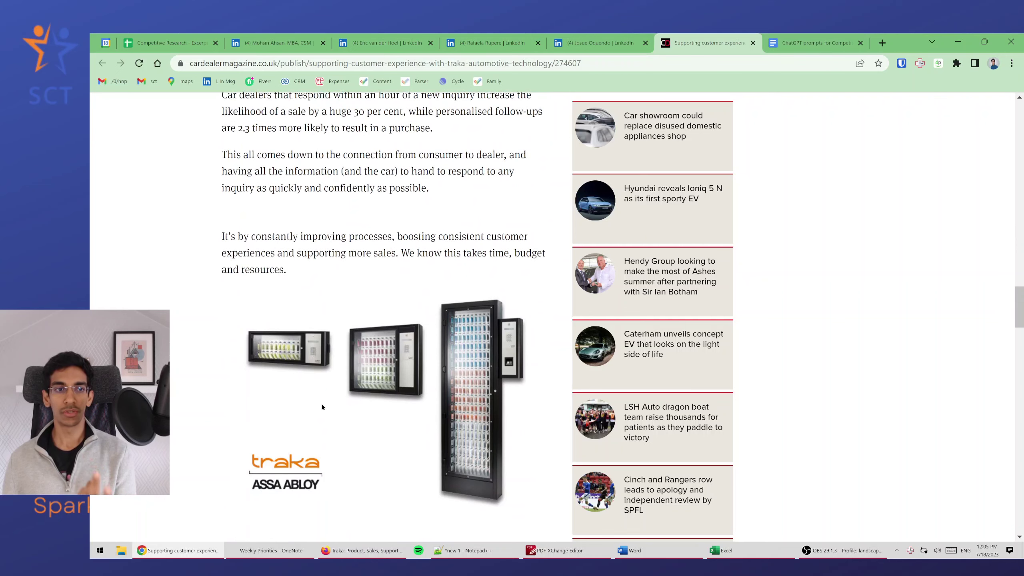
{"action": "scroll", "coordinate": [260, 407], "scroll_direction": "down", "scroll_amount": 3}
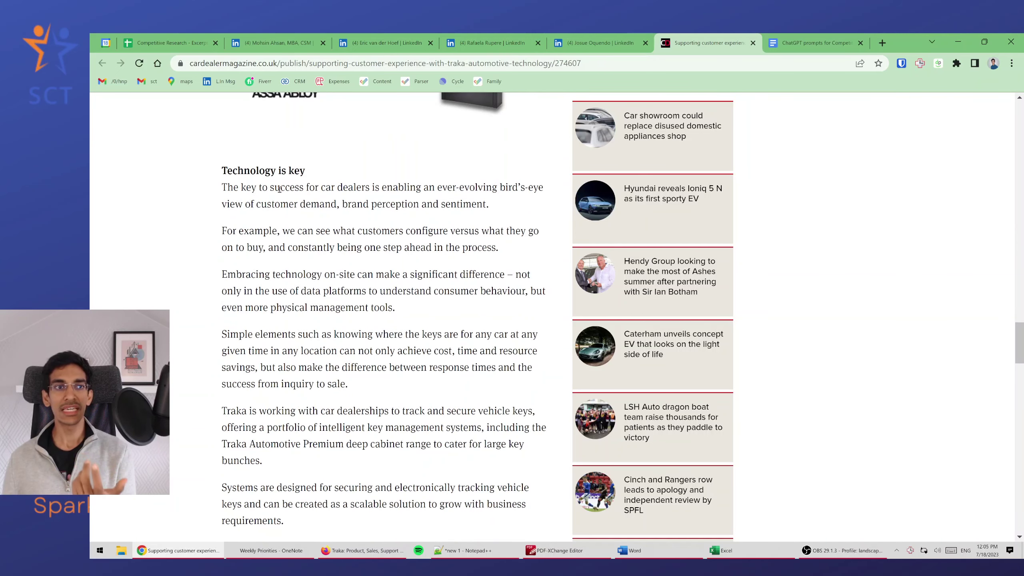
Highlight the Technology is key opening line and customer demand sentences, then read on
{"action": "left_click_drag", "start_coordinate": [222, 187], "coordinate": [485, 188]}
{"action": "left_click", "coordinate": [424, 224]}
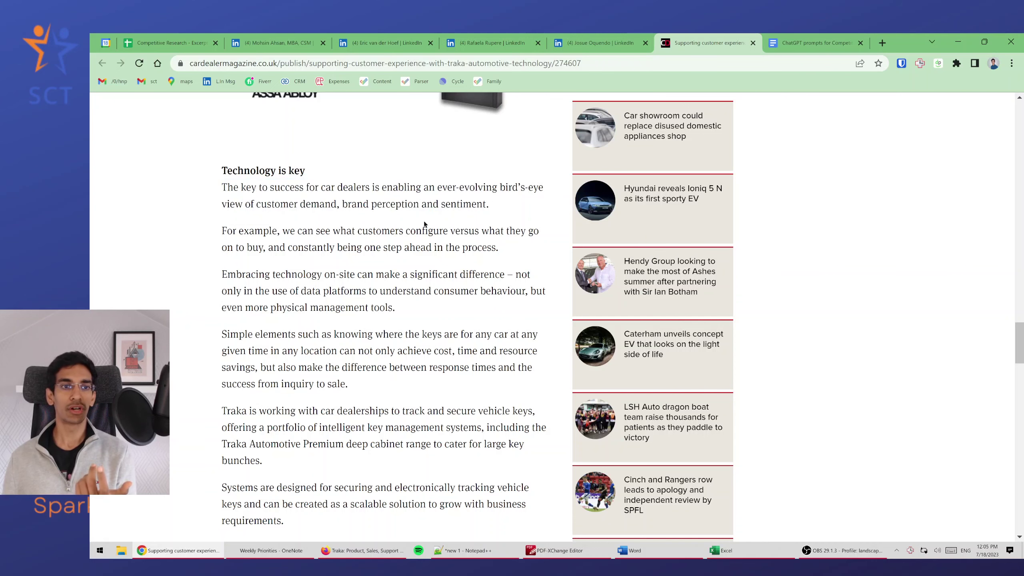
{"action": "left_click_drag", "start_coordinate": [346, 204], "coordinate": [508, 232]}
{"action": "left_click", "coordinate": [508, 232]}
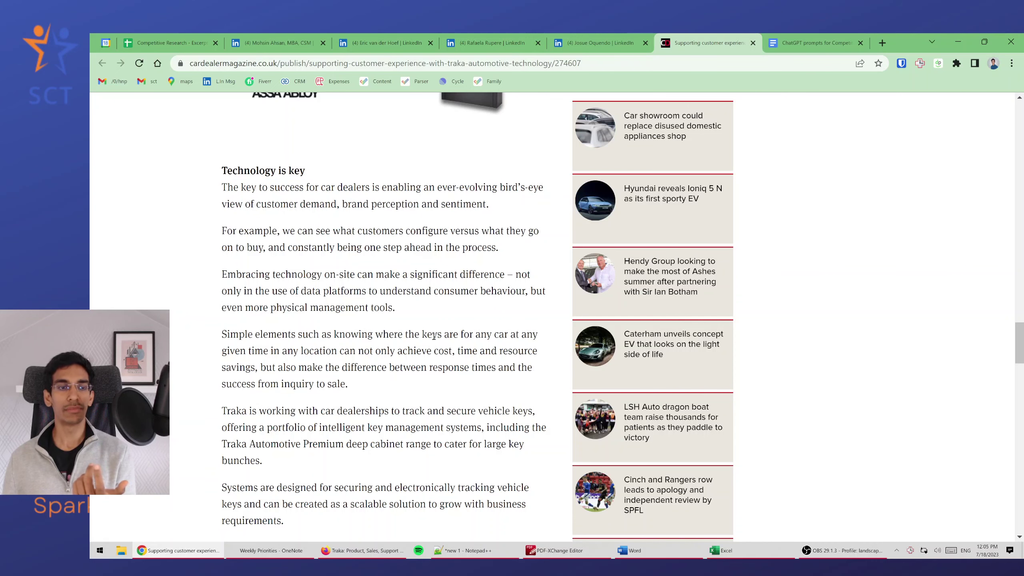
{"action": "scroll", "coordinate": [395, 368], "scroll_direction": "down", "scroll_amount": 10}
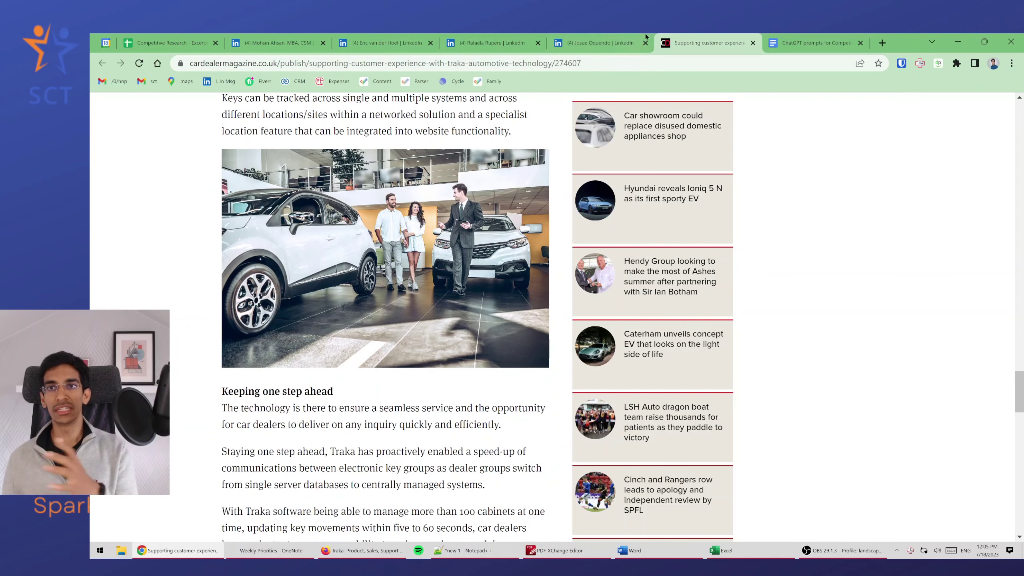
Check the column B heading, the article link in B2 and its summary in C2
{"action": "left_click", "coordinate": [169, 42]}
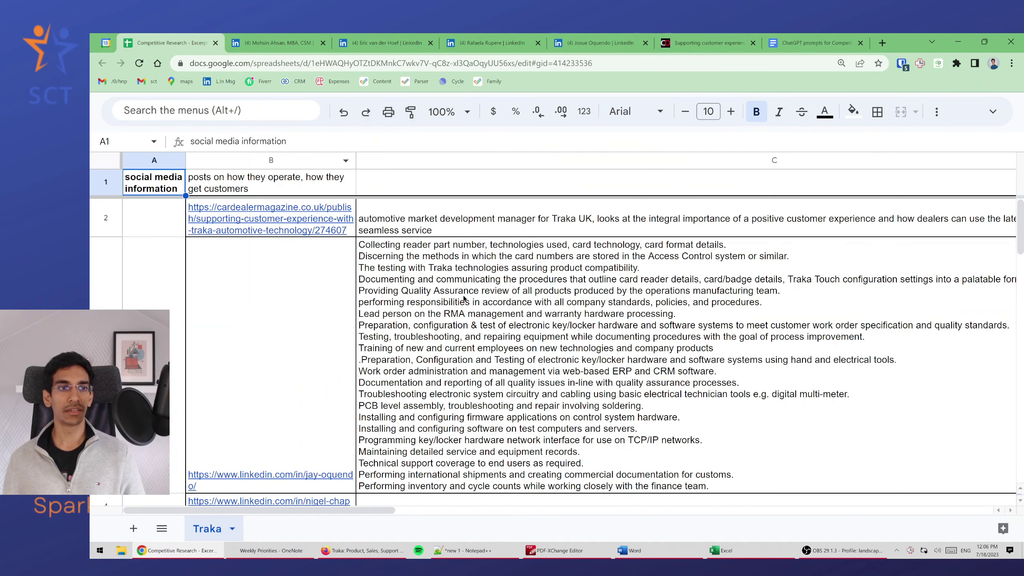
{"action": "left_click", "coordinate": [284, 184]}
{"action": "left_click", "coordinate": [564, 220]}
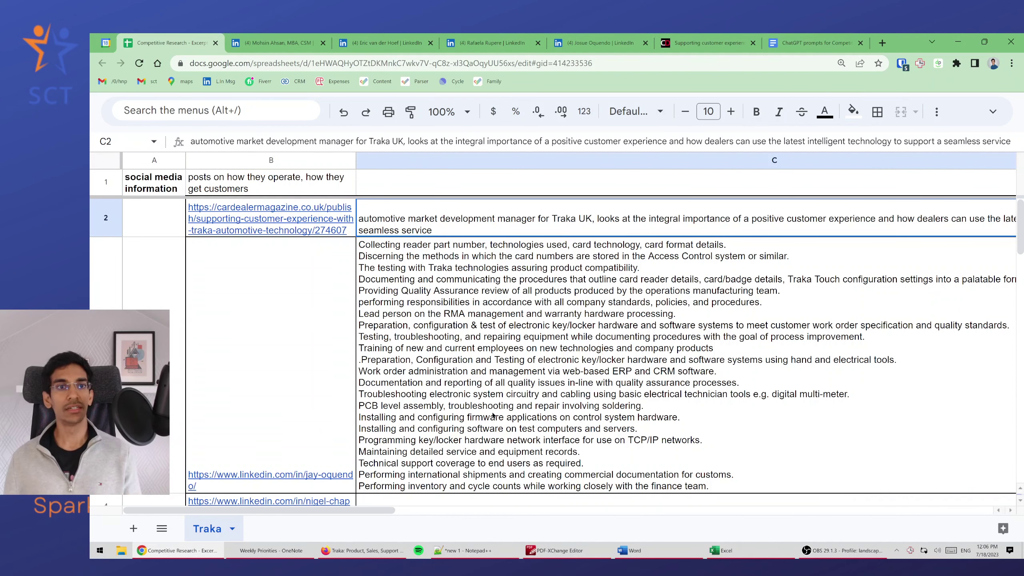
{"action": "left_click", "coordinate": [270, 220]}
{"action": "left_click", "coordinate": [445, 213]}
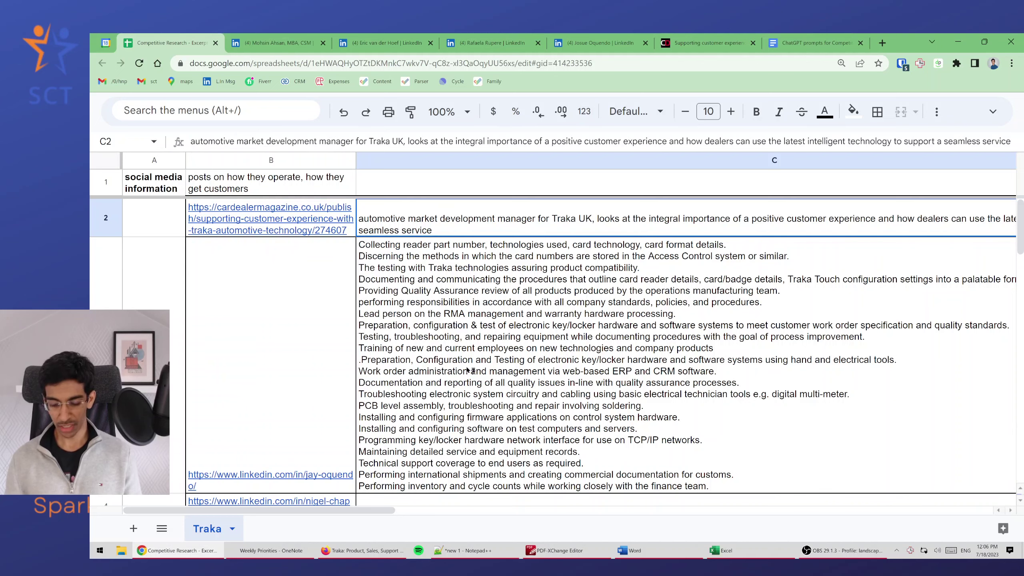
Step through the employee descriptions and profile links in columns B and C to row 12
{"action": "key", "text": "Down"}
{"action": "key", "text": "Down"}
{"action": "key", "text": "Down"}
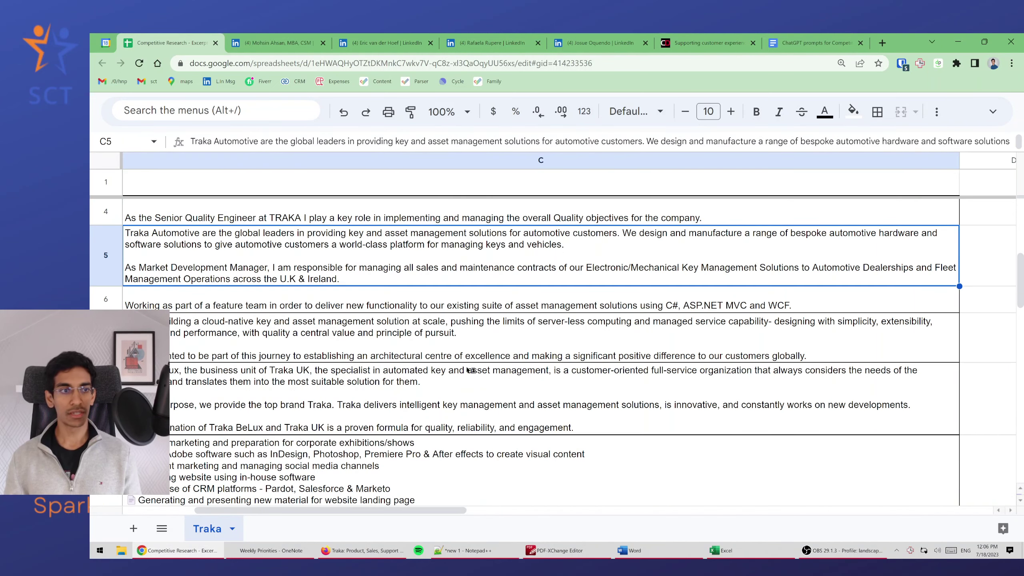
{"action": "key", "text": "Left"}
{"action": "key", "text": "Down"}
{"action": "key", "text": "Down"}
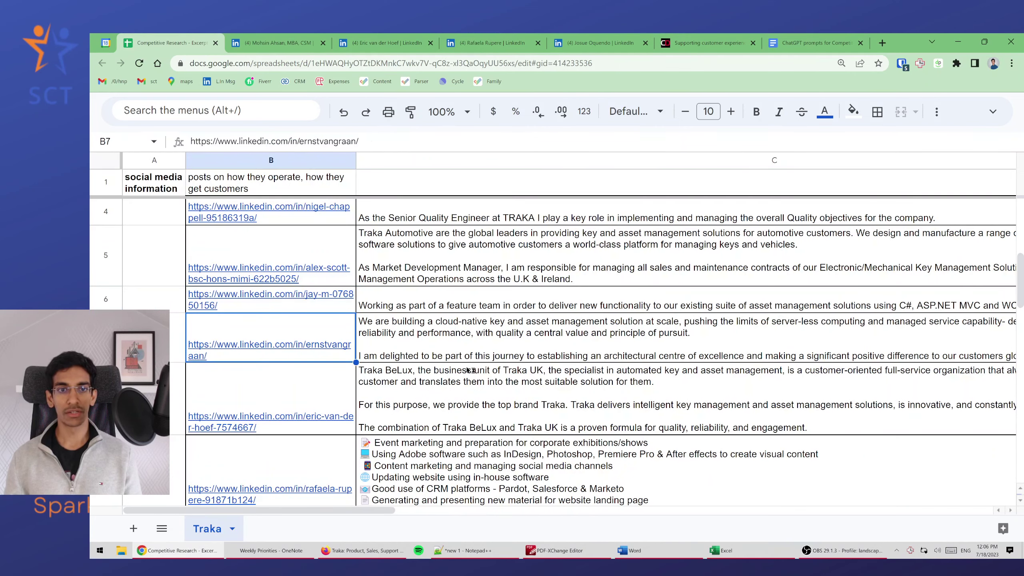
{"action": "key", "text": "Down"}
{"action": "key", "text": "Down"}
{"action": "key", "text": "Down"}
{"action": "key", "text": "Down"}
{"action": "key", "text": "Down"}
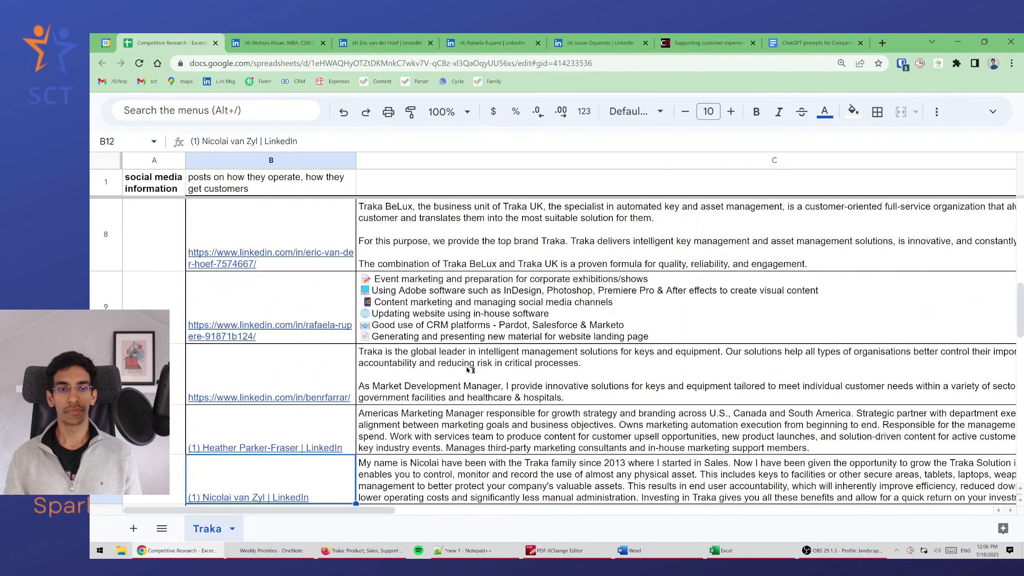
{"action": "key", "text": "Down"}
{"action": "key", "text": "Down"}
{"action": "key", "text": "Down"}
{"action": "key", "text": "Down"}
{"action": "key", "text": "Down"}
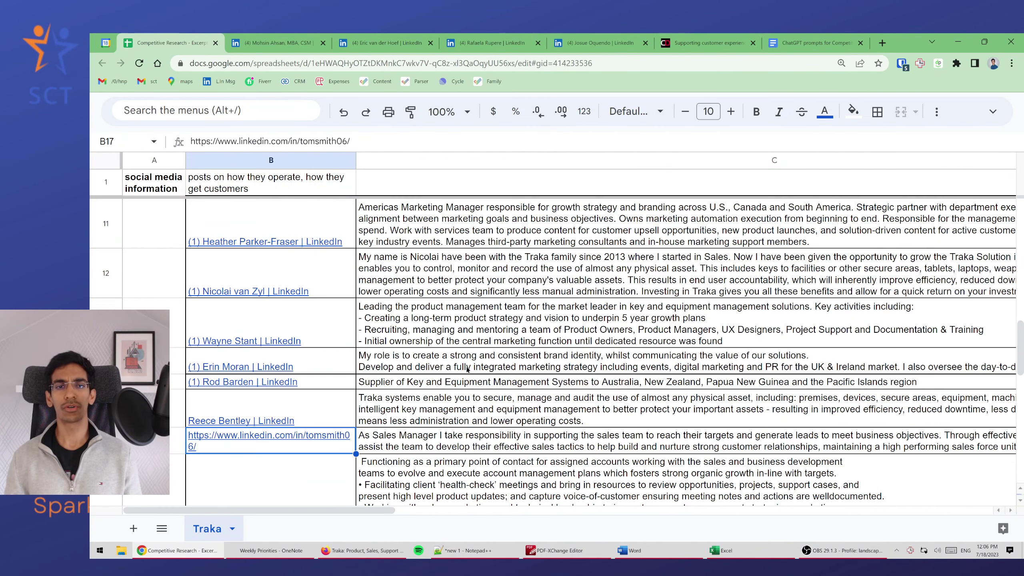
{"action": "key", "text": "Up"}
{"action": "key", "text": "Up"}
{"action": "key", "text": "Up"}
{"action": "key", "text": "Up"}
{"action": "key", "text": "Up"}
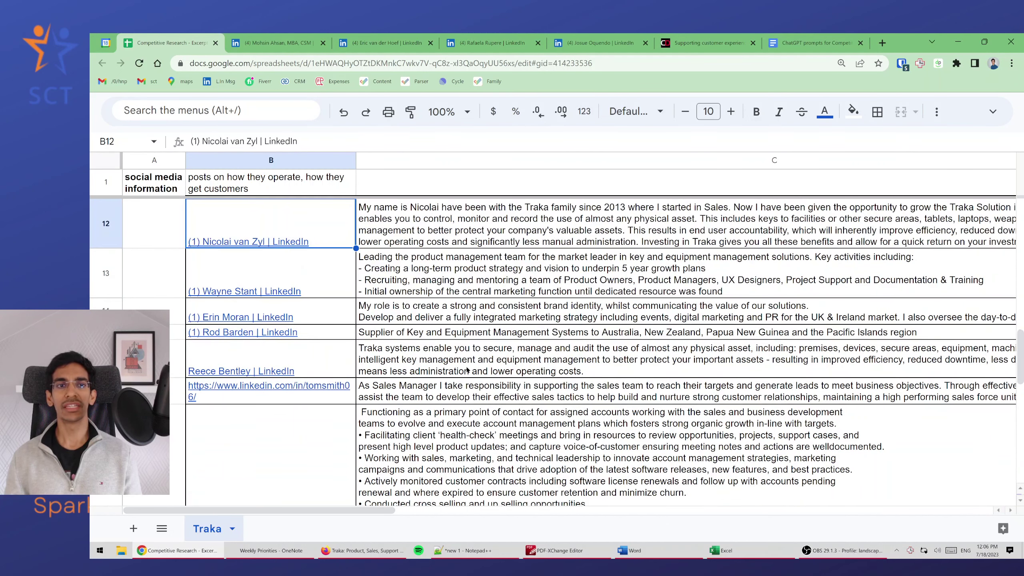
{"action": "key", "text": "Down"}
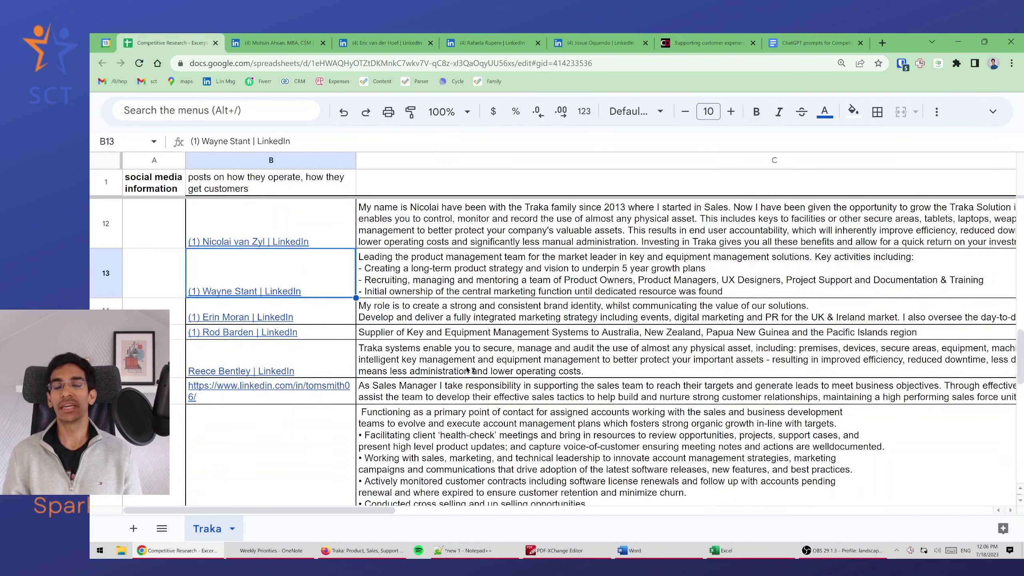
{"action": "key", "text": "Up"}
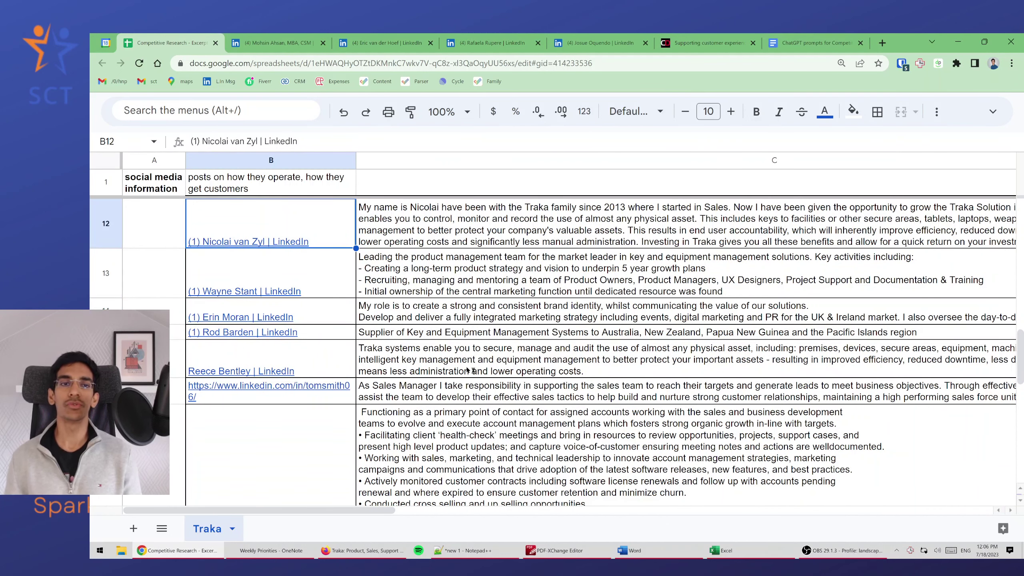
Read the full description in C12, then continue down to the last profile link in B19
{"action": "left_click", "coordinate": [414, 229]}
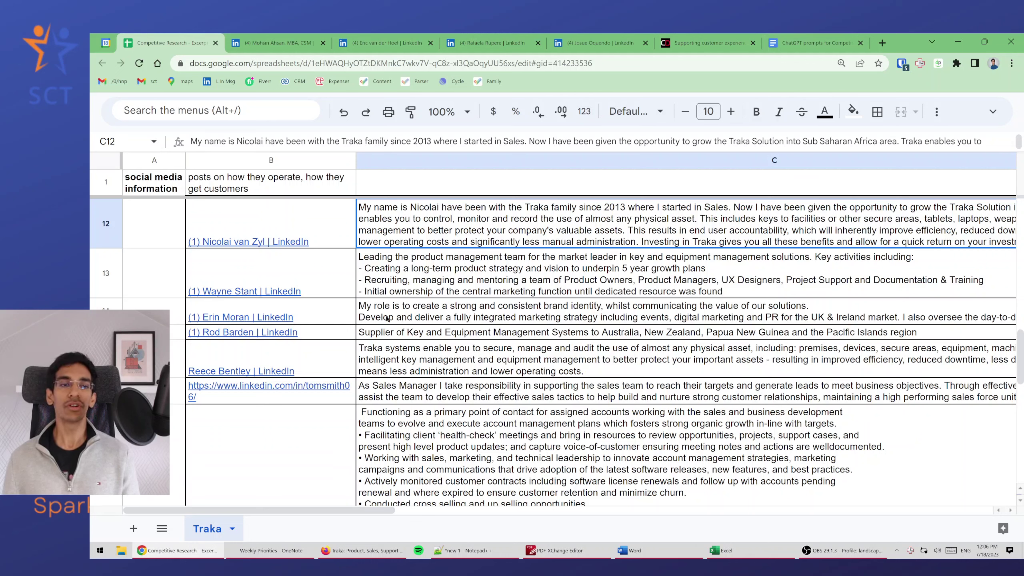
{"action": "key", "text": "Left"}
{"action": "key", "text": "Down"}
{"action": "key", "text": "Down"}
{"action": "key", "text": "Down"}
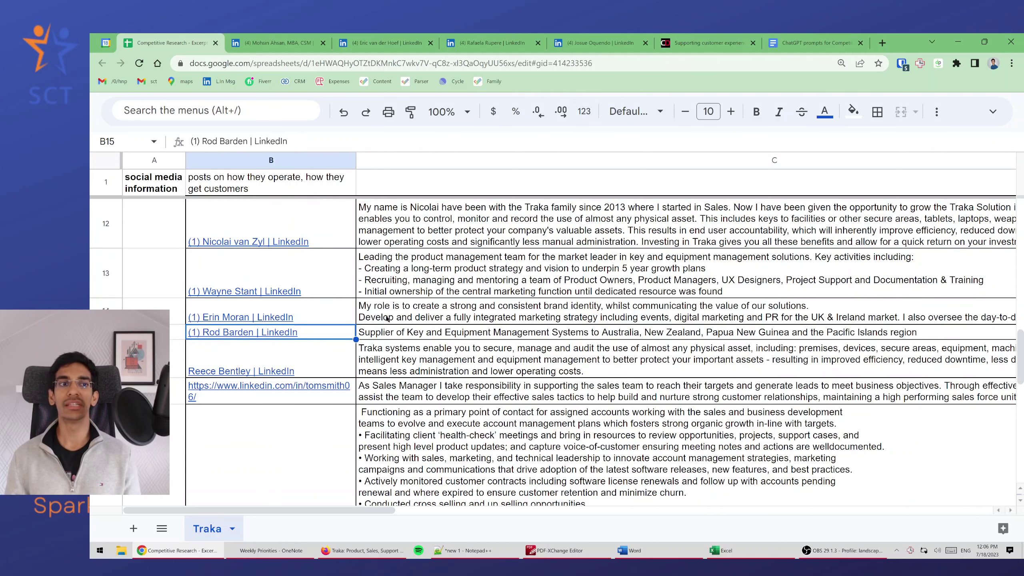
{"action": "key", "text": "Down"}
{"action": "key", "text": "Down"}
{"action": "key", "text": "Down"}
{"action": "key", "text": "Down"}
{"action": "key", "text": "Down"}
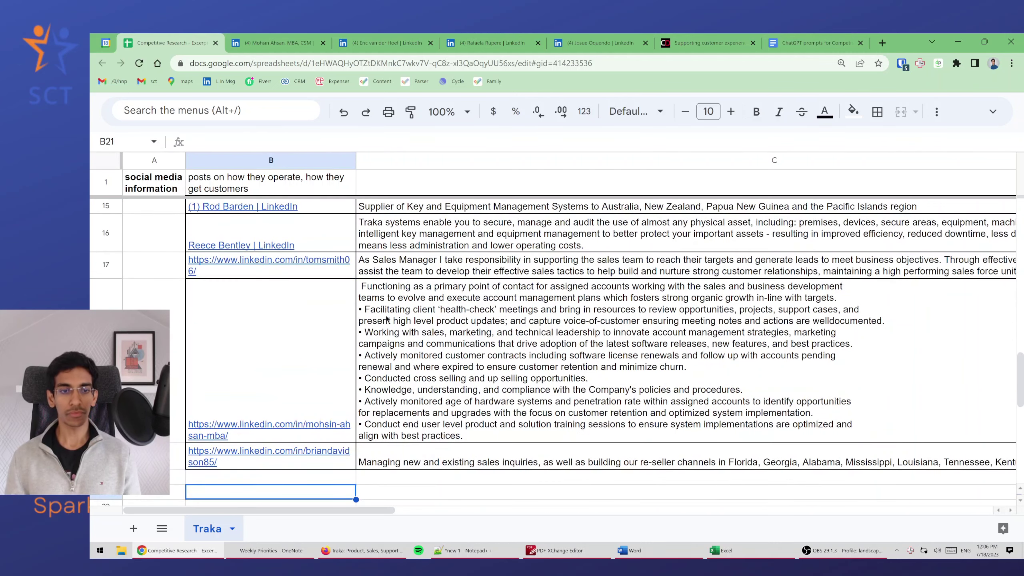
{"action": "key", "text": "Up"}
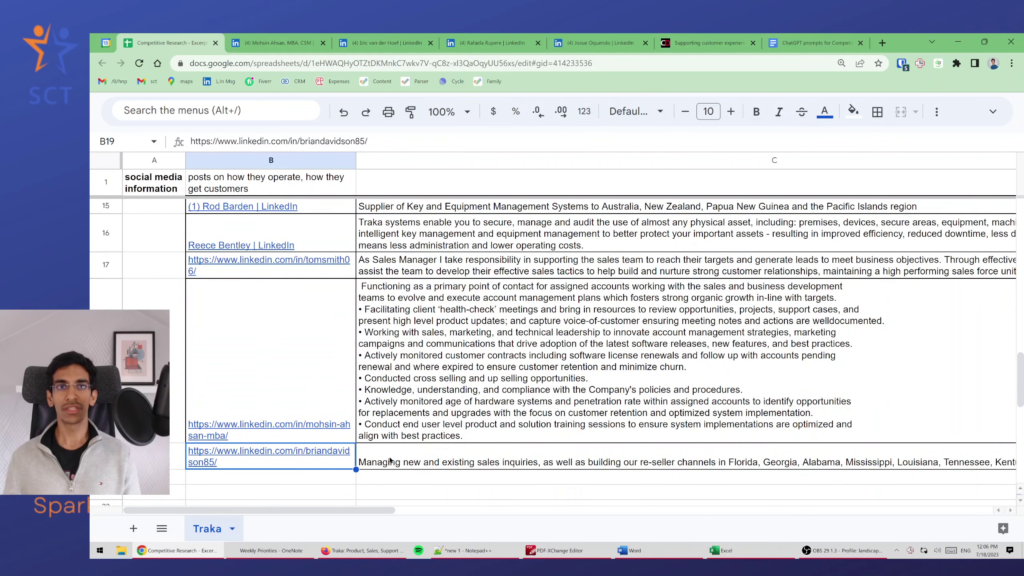
Highlight the Trial 1 prompt's five example headings and the line introducing the info to process
{"action": "left_click", "coordinate": [822, 42]}
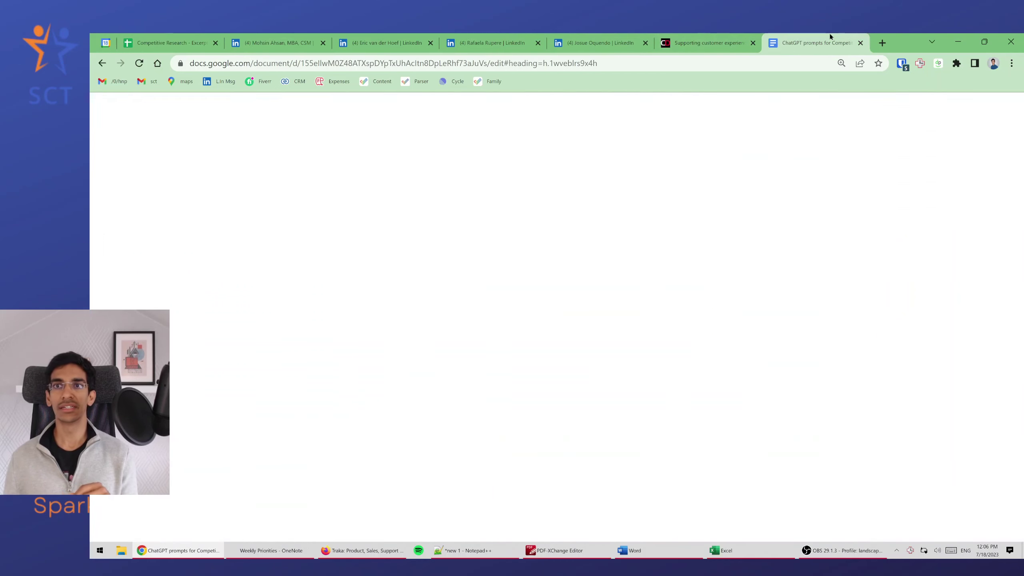
{"action": "scroll", "coordinate": [503, 412], "scroll_direction": "up", "scroll_amount": 3}
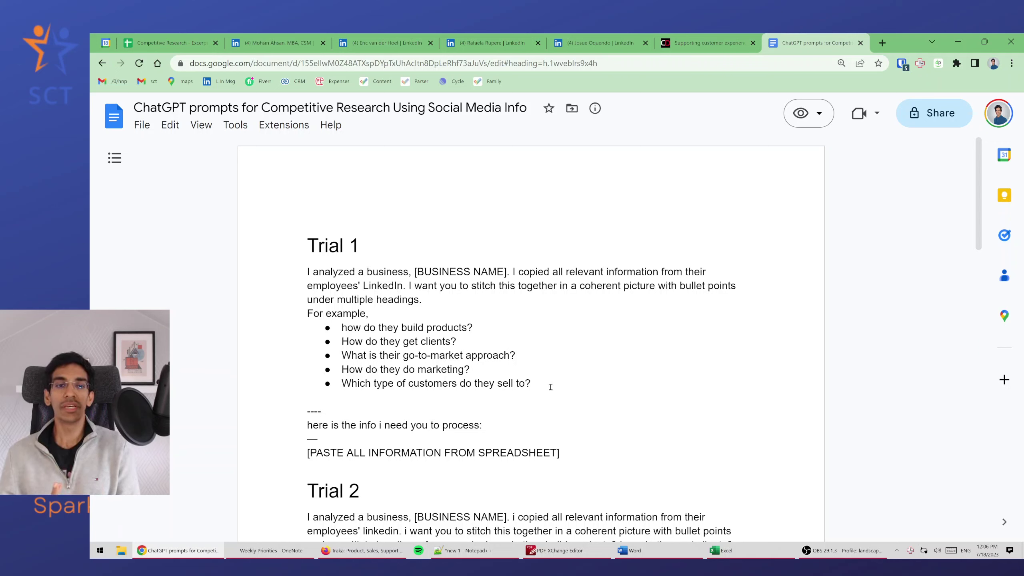
{"action": "left_click_drag", "start_coordinate": [550, 386], "coordinate": [286, 315]}
{"action": "left_click", "coordinate": [568, 377]}
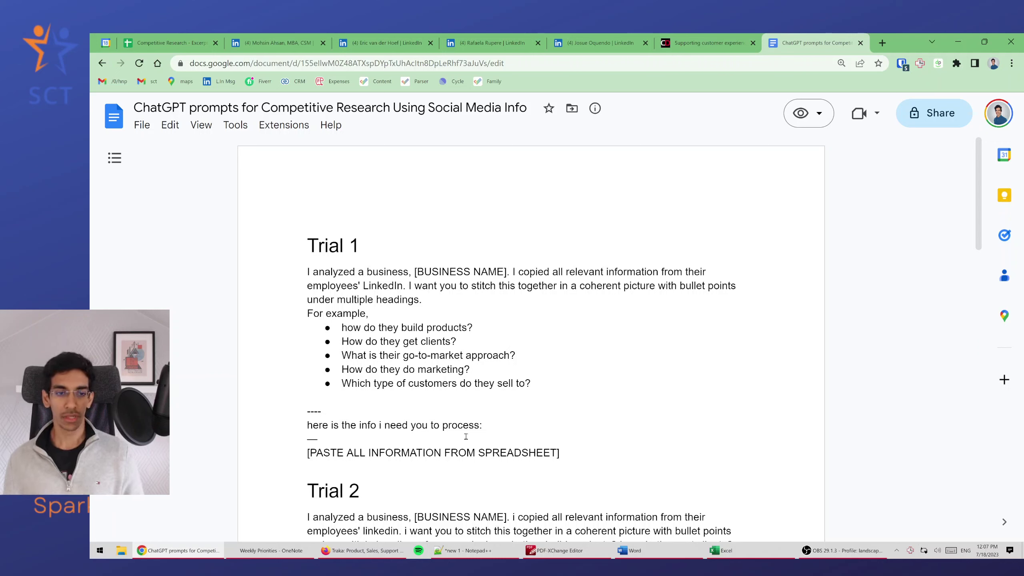
{"action": "left_click_drag", "start_coordinate": [307, 424], "coordinate": [523, 421]}
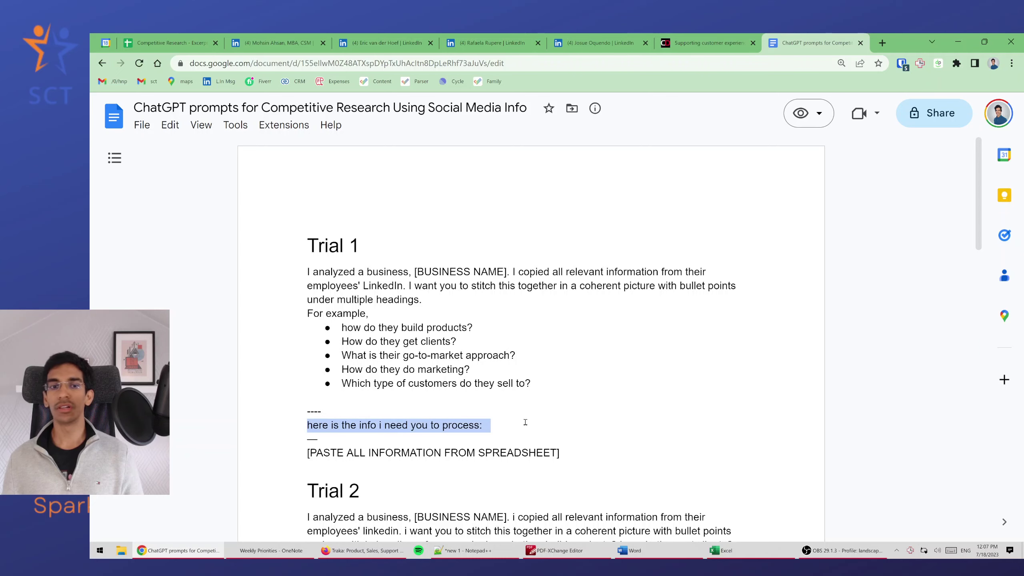
{"action": "left_click", "coordinate": [526, 422]}
{"action": "left_click", "coordinate": [170, 43]}
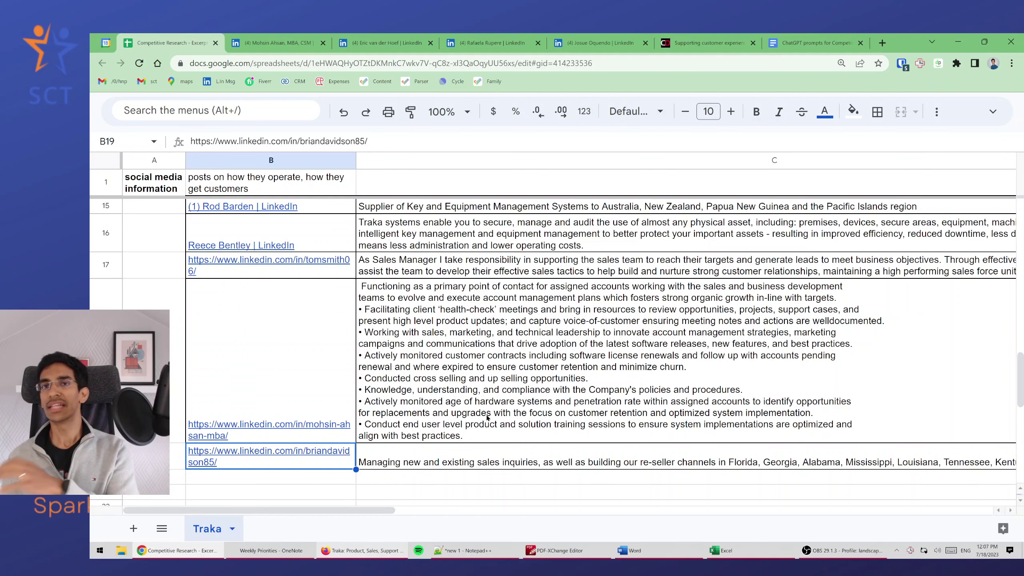
{"action": "left_click", "coordinate": [815, 42]}
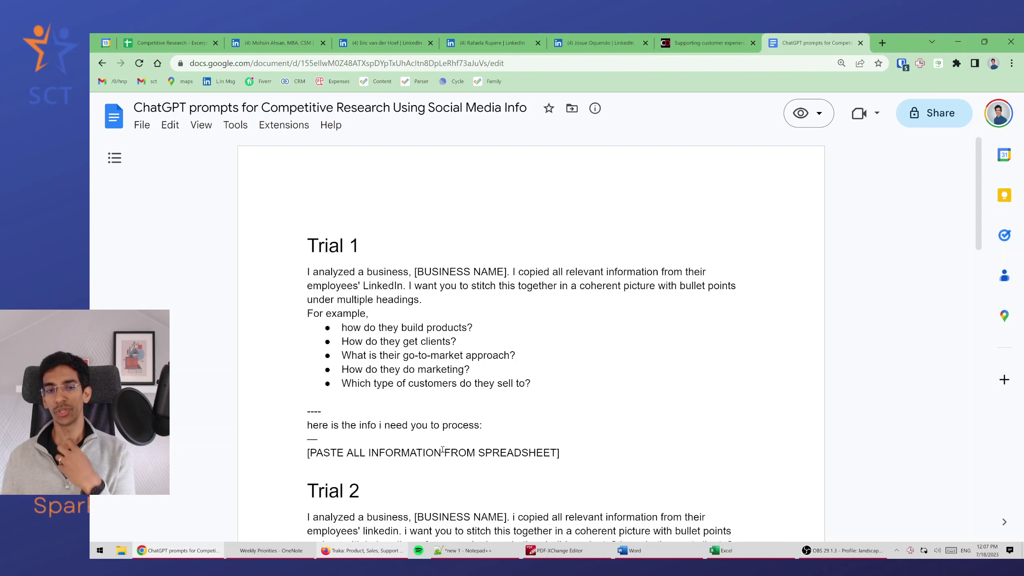
{"action": "left_click_drag", "start_coordinate": [573, 457], "coordinate": [265, 278]}
{"action": "left_click", "coordinate": [544, 401]}
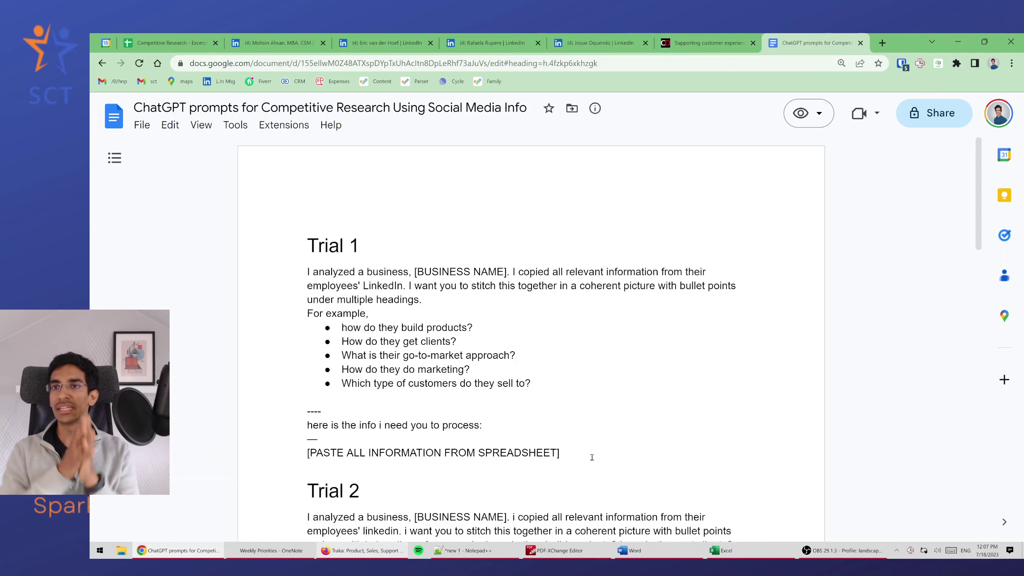
Highlight the Trial 2 prompt's five headings and full text, then switch to the Traka ChatGPT window
{"action": "scroll", "coordinate": [592, 456], "scroll_direction": "down", "scroll_amount": 5}
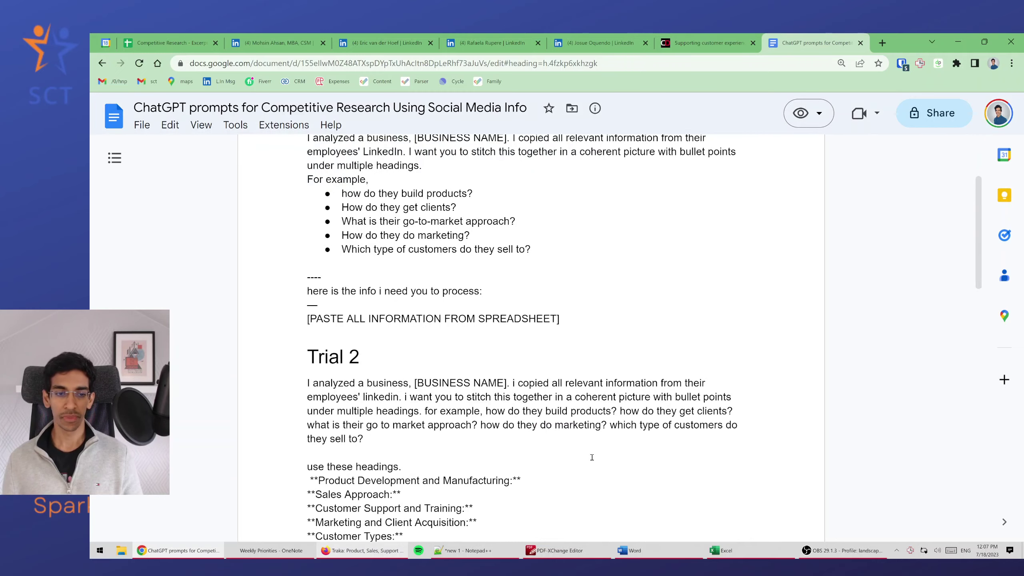
{"action": "scroll", "coordinate": [591, 455], "scroll_direction": "up", "scroll_amount": 5}
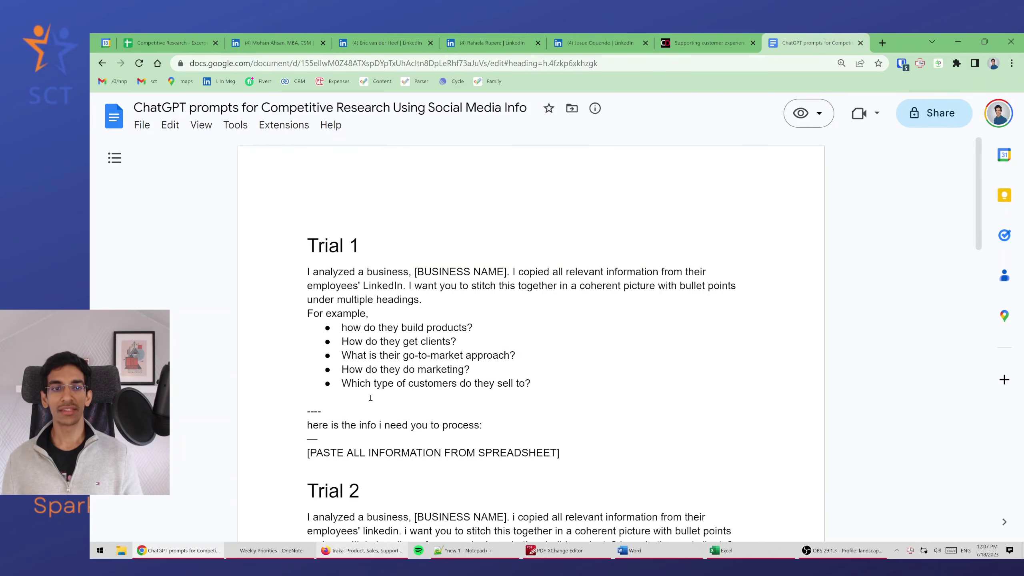
{"action": "scroll", "coordinate": [367, 474], "scroll_direction": "down", "scroll_amount": 6}
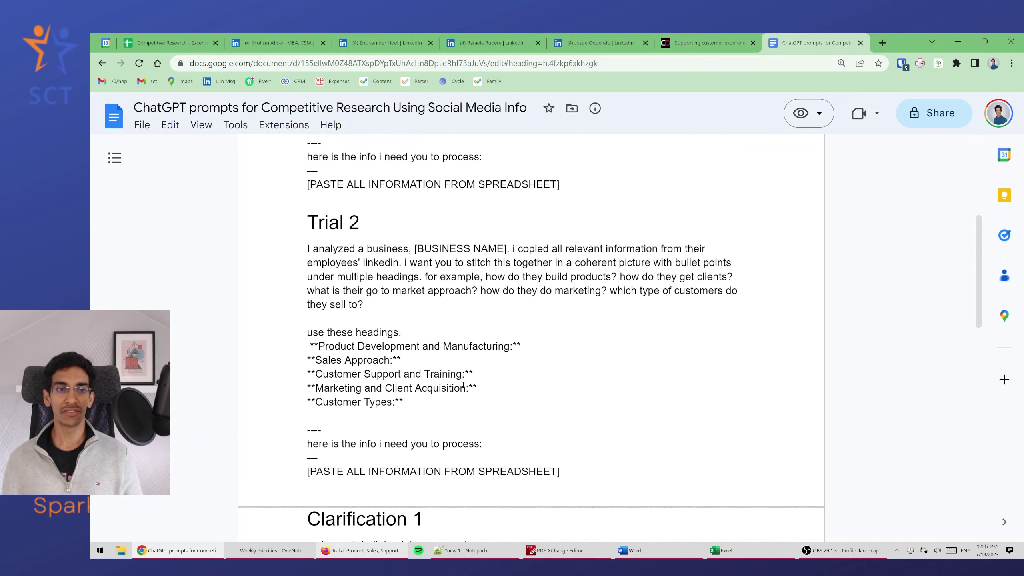
{"action": "left_click_drag", "start_coordinate": [419, 403], "coordinate": [301, 344]}
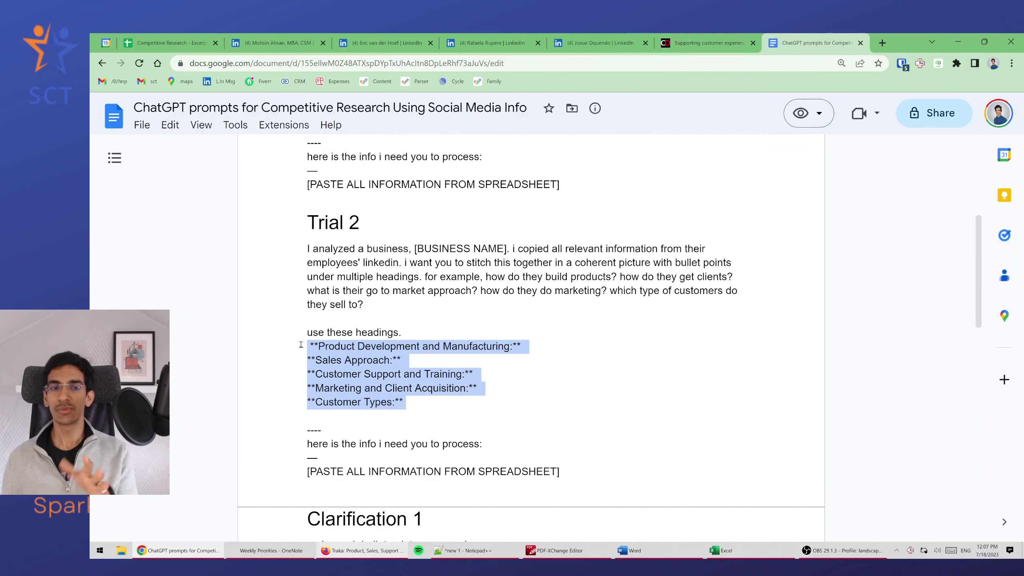
{"action": "left_click", "coordinate": [422, 406]}
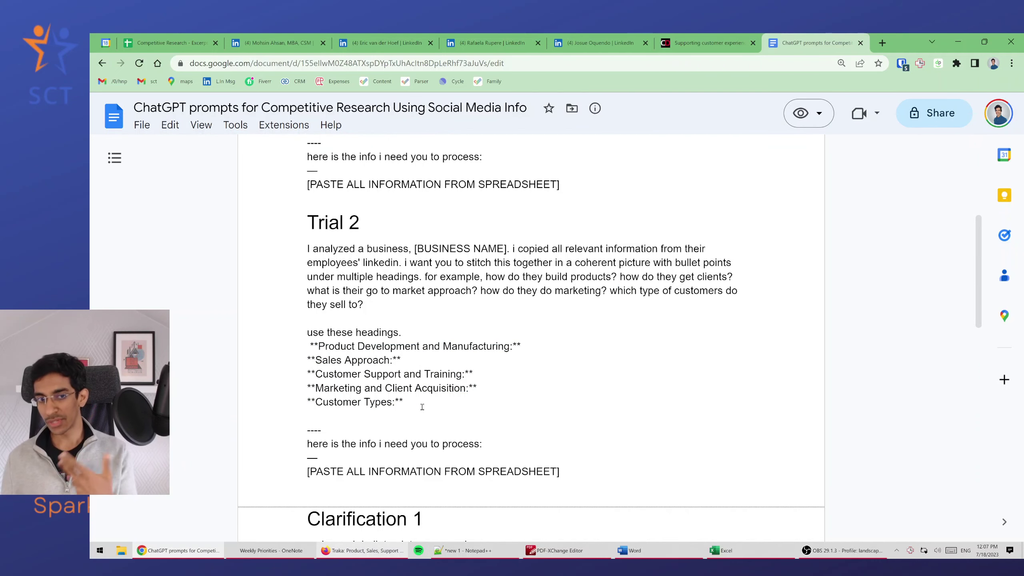
{"action": "left_click_drag", "start_coordinate": [303, 245], "coordinate": [407, 405]}
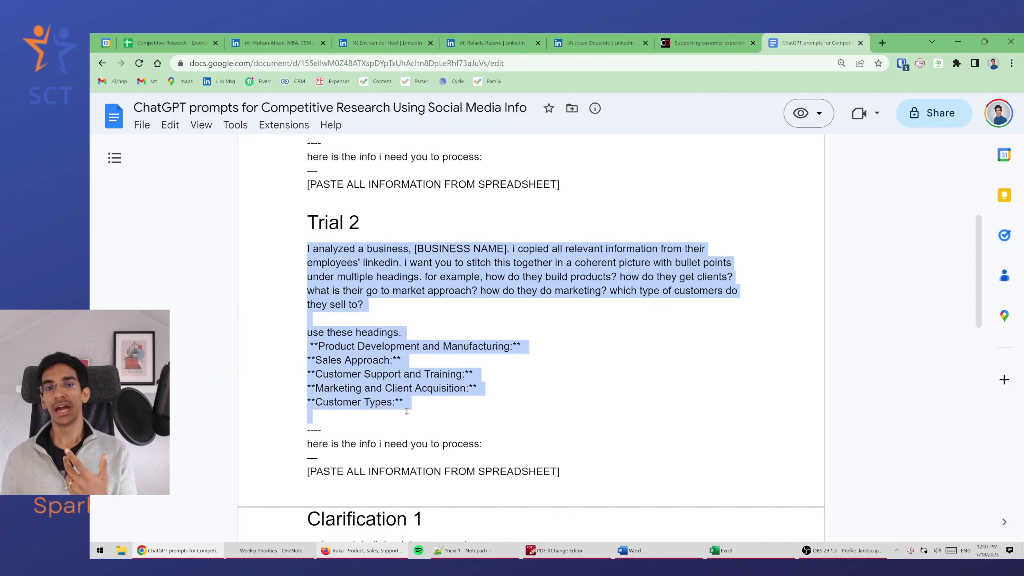
{"action": "left_click", "coordinate": [421, 404]}
{"action": "left_click_drag", "start_coordinate": [310, 331], "coordinate": [419, 402]}
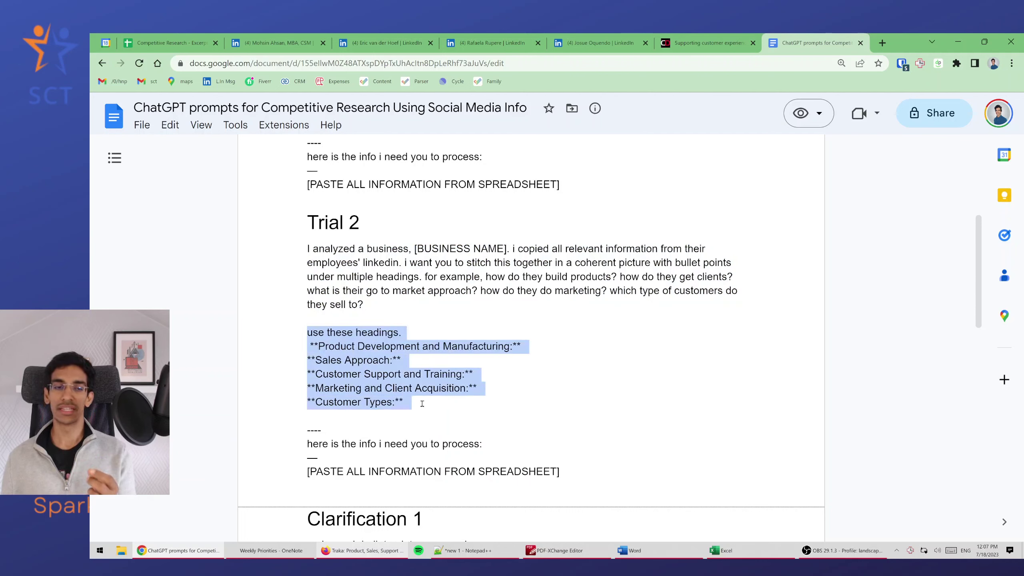
{"action": "left_click", "coordinate": [432, 400]}
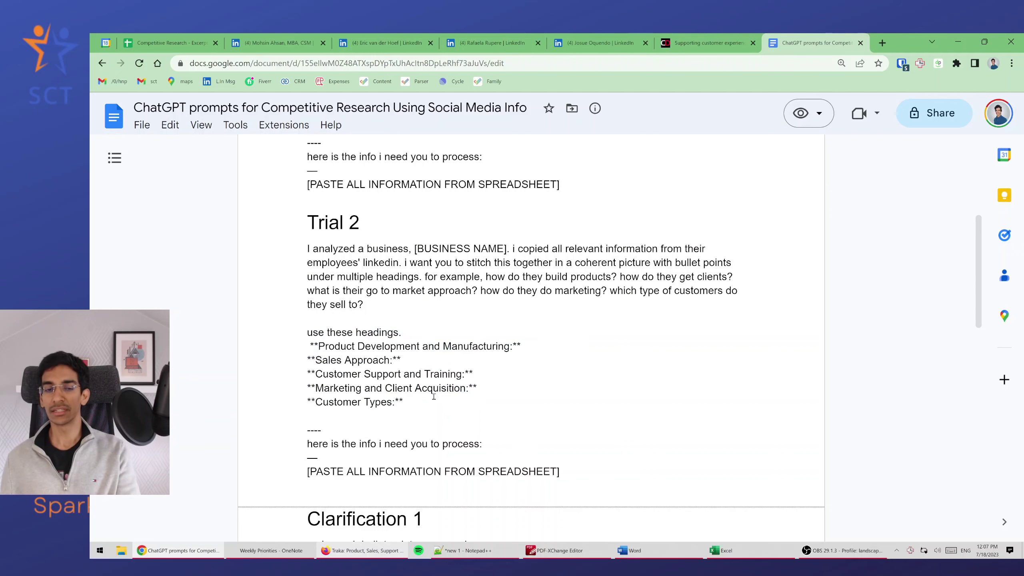
{"action": "scroll", "coordinate": [426, 428], "scroll_direction": "down", "scroll_amount": 3}
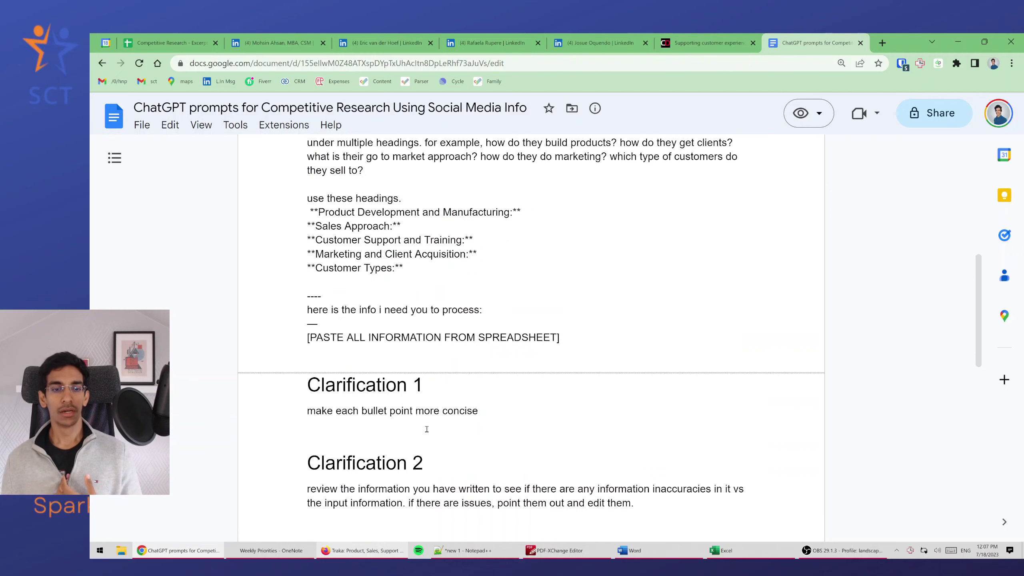
{"action": "key", "text": "alt+Tab"}
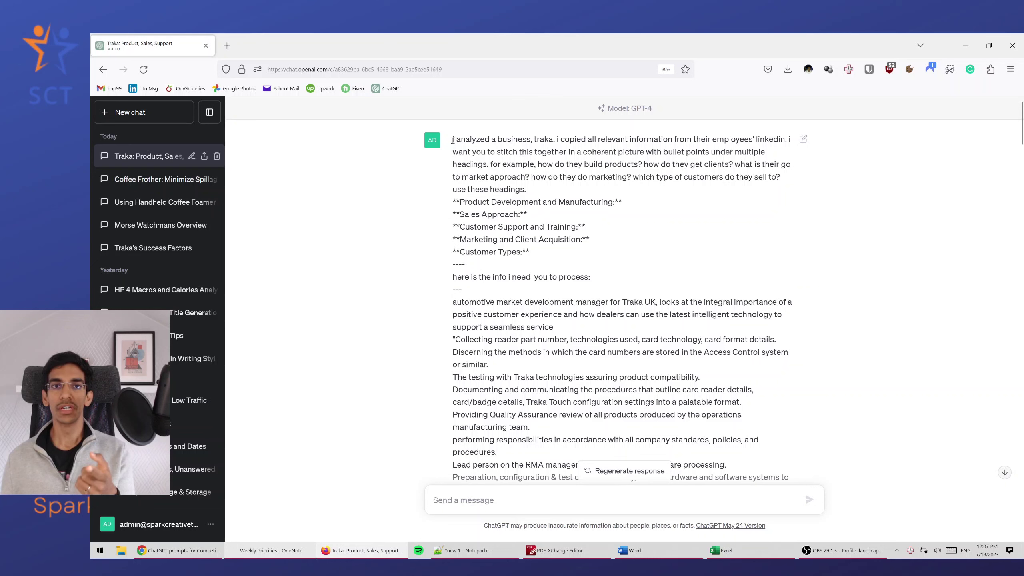
{"action": "left_click_drag", "start_coordinate": [452, 140], "coordinate": [568, 152]}
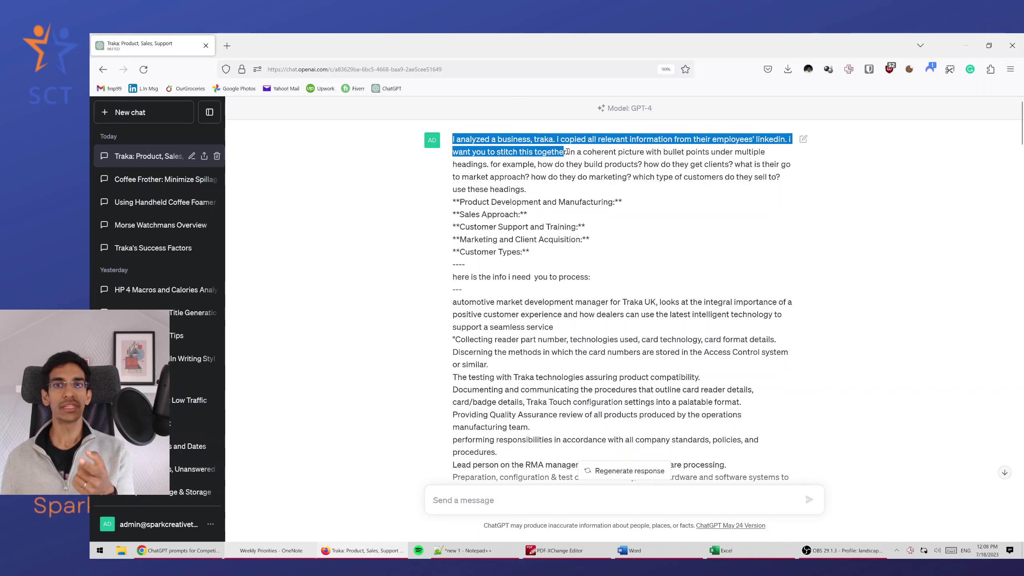
{"action": "left_click", "coordinate": [619, 157]}
{"action": "left_click_drag", "start_coordinate": [452, 190], "coordinate": [530, 252]}
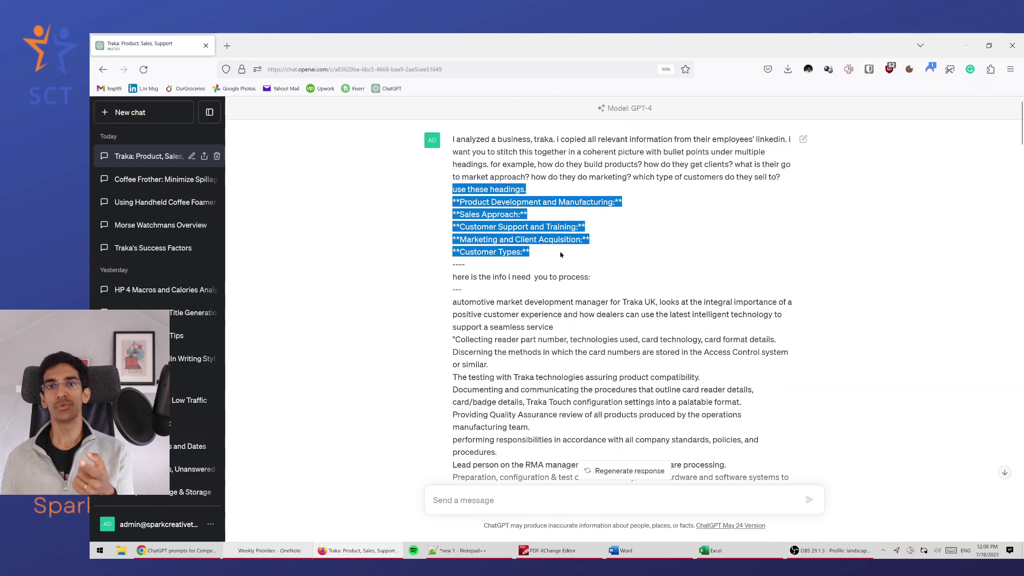
{"action": "left_click", "coordinate": [686, 163]}
{"action": "left_click_drag", "start_coordinate": [720, 148], "coordinate": [800, 183]}
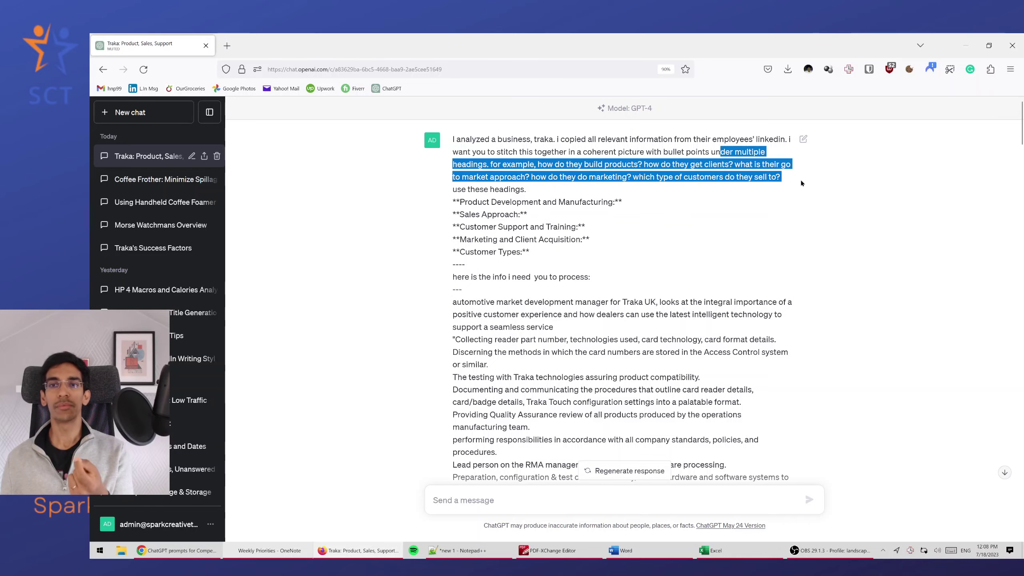
{"action": "left_click", "coordinate": [643, 251]}
{"action": "left_click_drag", "start_coordinate": [453, 139], "coordinate": [590, 278]}
{"action": "left_click", "coordinate": [457, 288]}
{"action": "scroll", "coordinate": [496, 320], "scroll_direction": "down", "scroll_amount": 15}
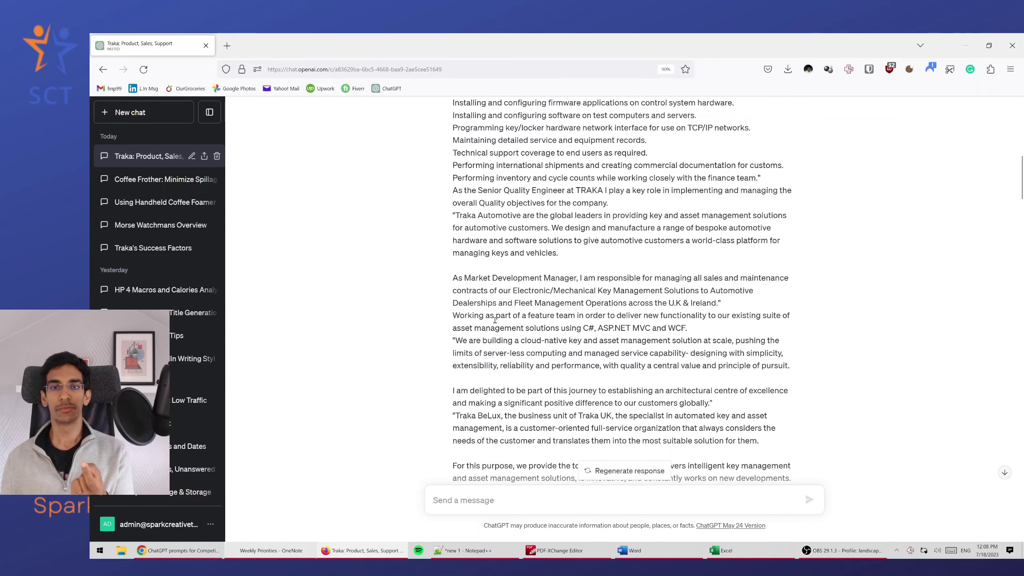
{"action": "scroll", "coordinate": [495, 320], "scroll_direction": "down", "scroll_amount": 15}
{"action": "scroll", "coordinate": [504, 356], "scroll_direction": "up", "scroll_amount": 5}
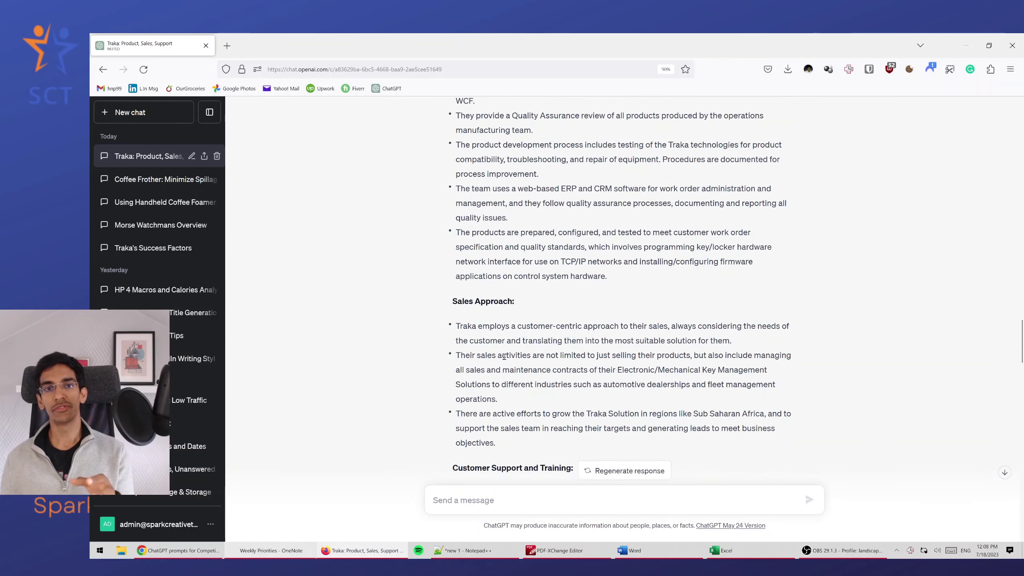
{"action": "scroll", "coordinate": [504, 357], "scroll_direction": "up", "scroll_amount": 5}
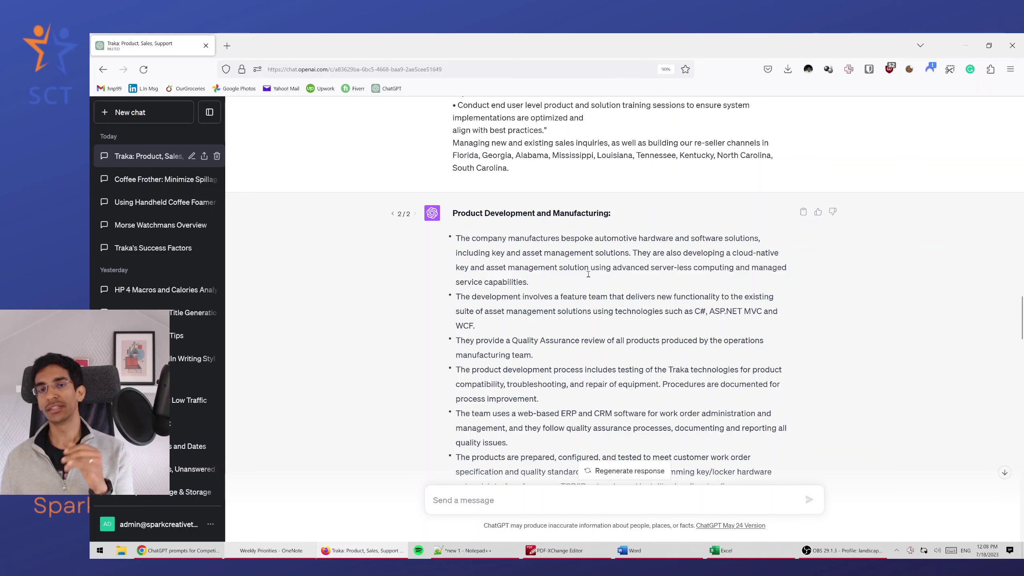
{"action": "scroll", "coordinate": [594, 329], "scroll_direction": "down", "scroll_amount": 5}
{"action": "scroll", "coordinate": [594, 329], "scroll_direction": "up", "scroll_amount": 5}
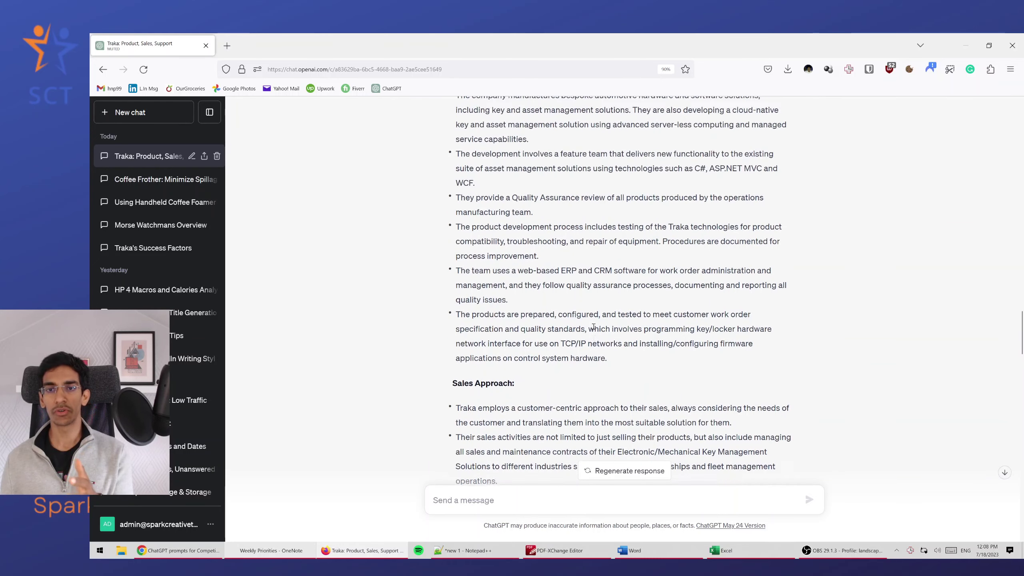
{"action": "scroll", "coordinate": [595, 330], "scroll_direction": "down", "scroll_amount": 2}
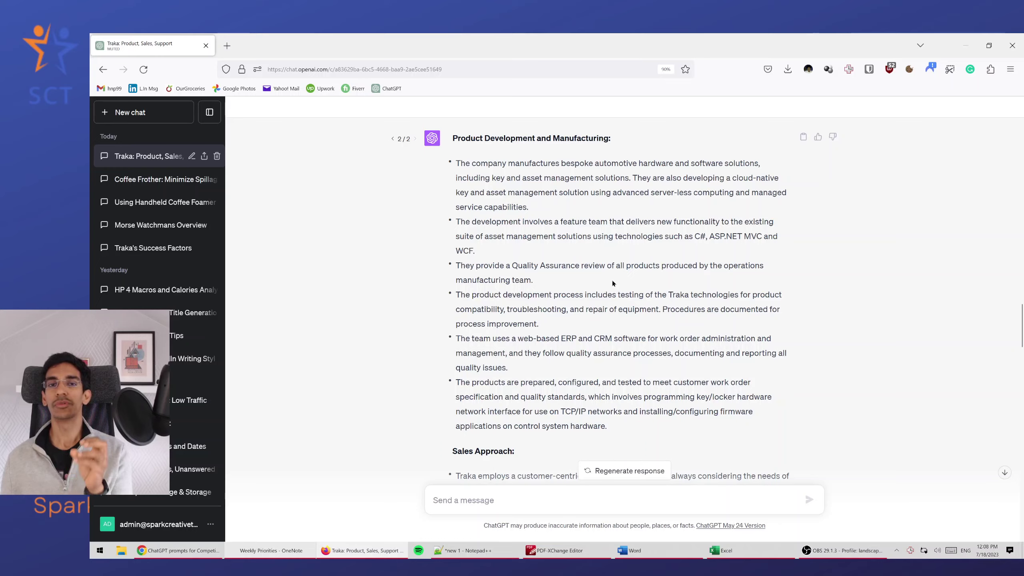
{"action": "scroll", "coordinate": [612, 283], "scroll_direction": "down", "scroll_amount": 20}
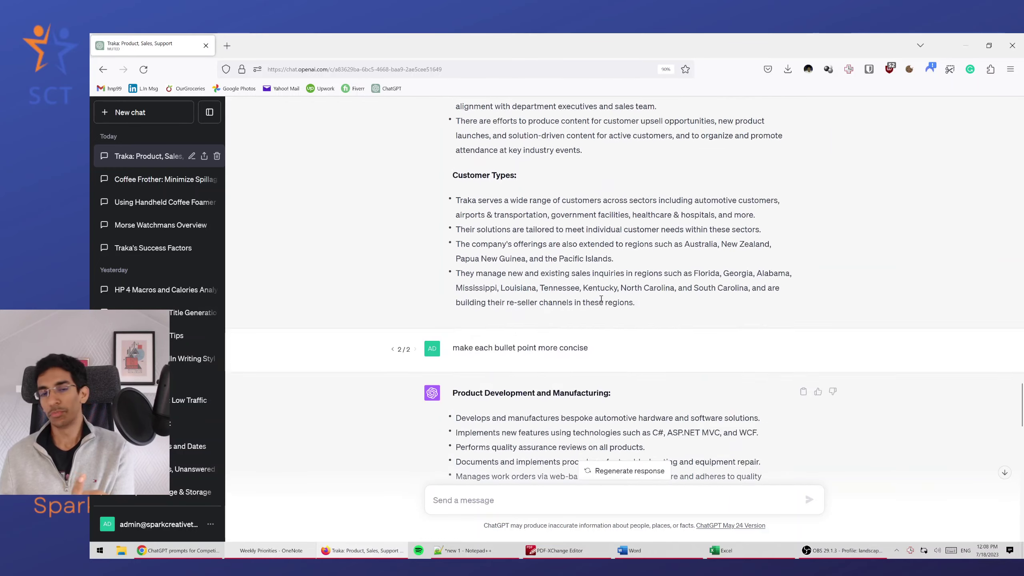
{"action": "scroll", "coordinate": [601, 298], "scroll_direction": "down", "scroll_amount": 3}
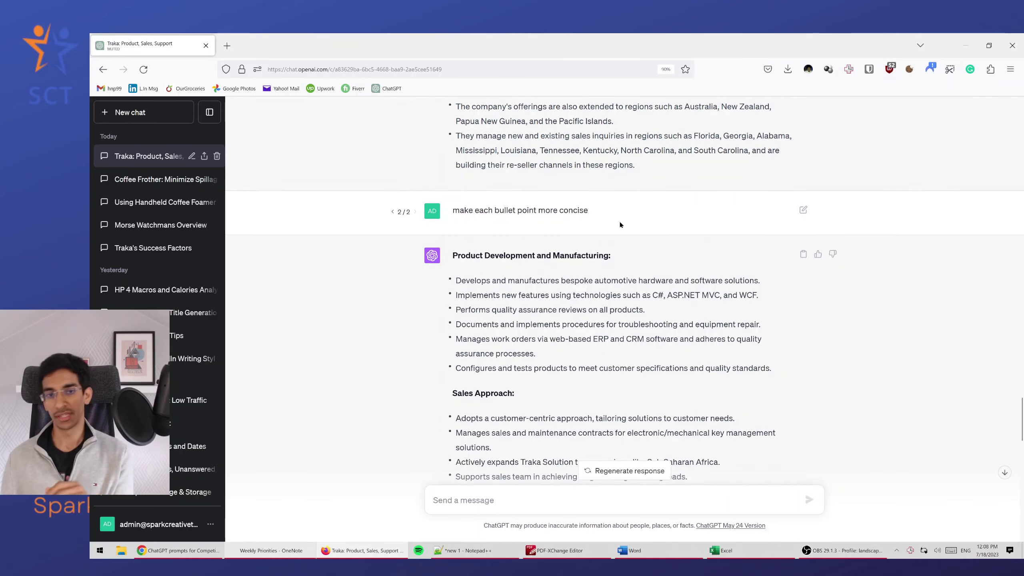
{"action": "scroll", "coordinate": [620, 224], "scroll_direction": "down", "scroll_amount": 13}
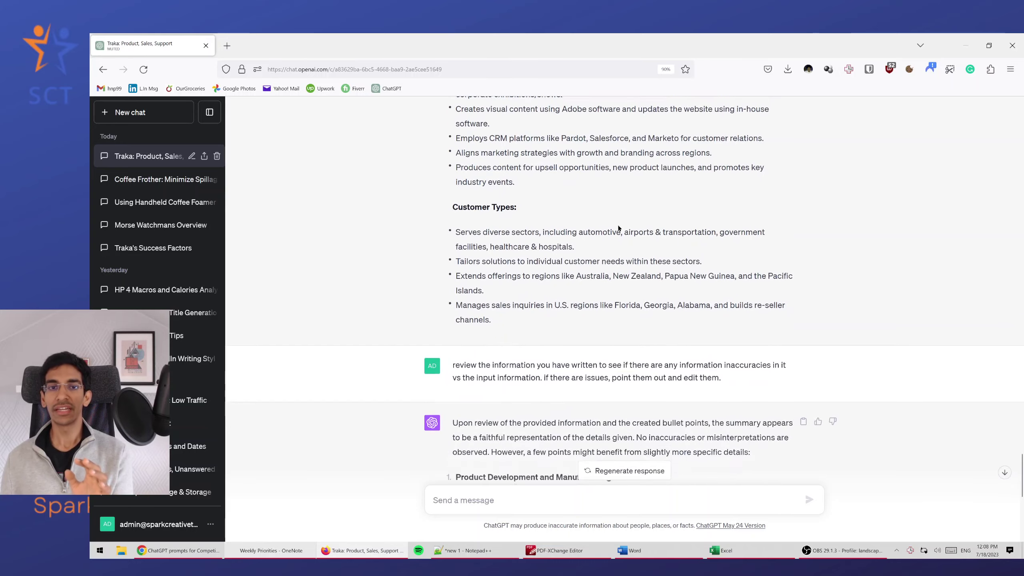
{"action": "scroll", "coordinate": [618, 230], "scroll_direction": "up", "scroll_amount": 9}
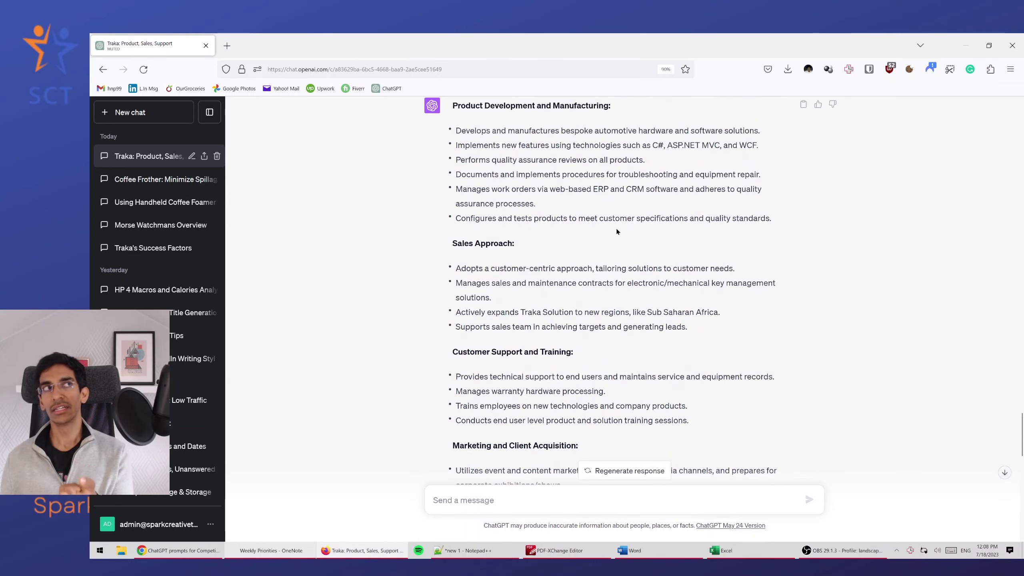
{"action": "scroll", "coordinate": [616, 231], "scroll_direction": "up", "scroll_amount": 1}
{"action": "scroll", "coordinate": [584, 242], "scroll_direction": "down", "scroll_amount": 10}
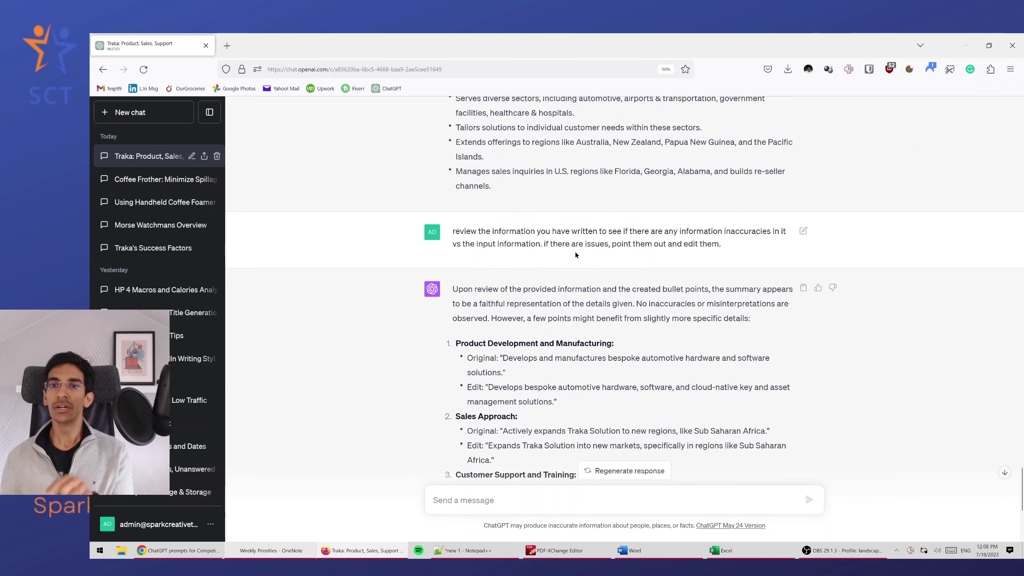
{"action": "scroll", "coordinate": [575, 255], "scroll_direction": "up", "scroll_amount": 10}
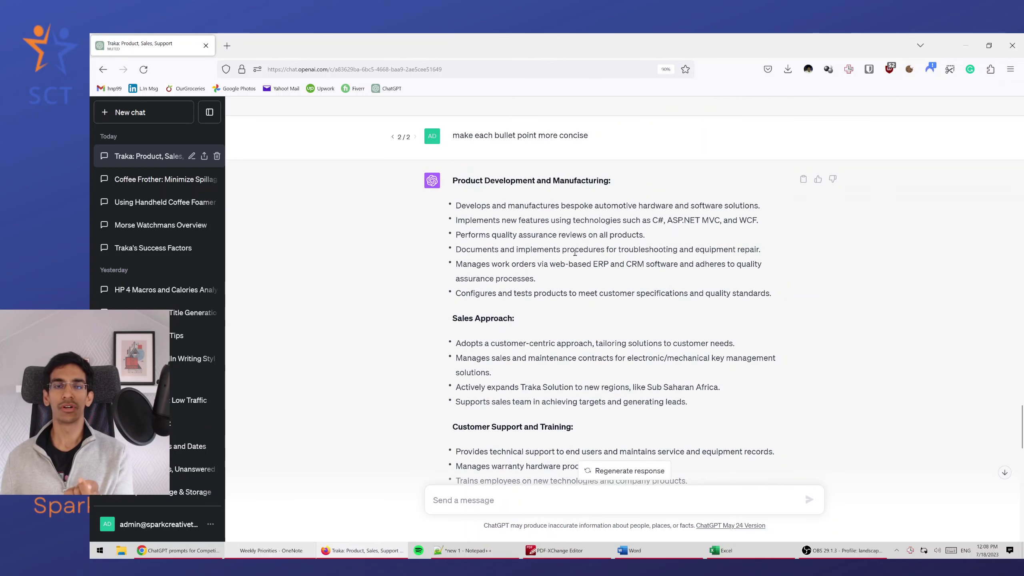
{"action": "scroll", "coordinate": [575, 252], "scroll_direction": "up", "scroll_amount": 10}
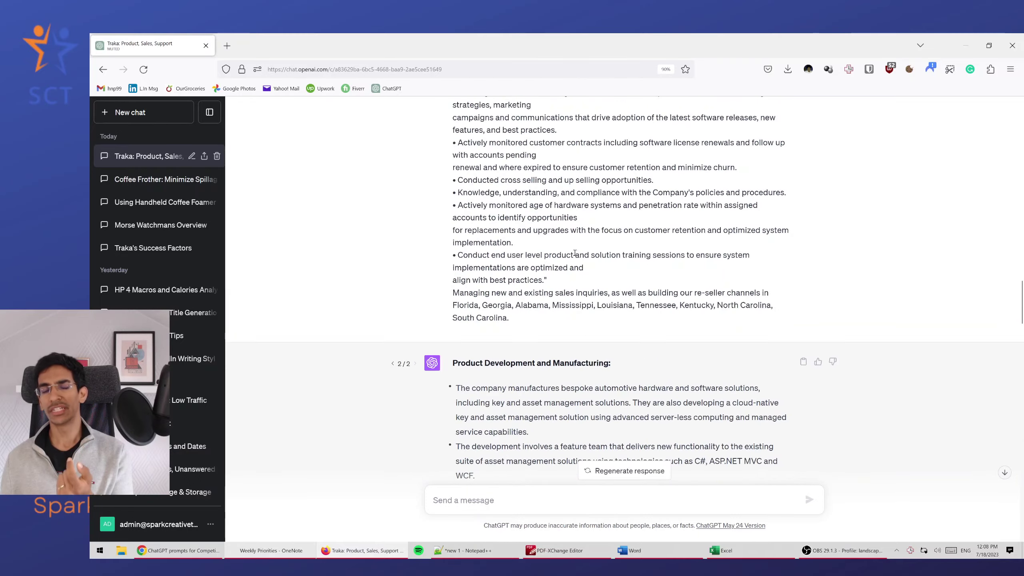
{"action": "scroll", "coordinate": [575, 254], "scroll_direction": "up", "scroll_amount": 15}
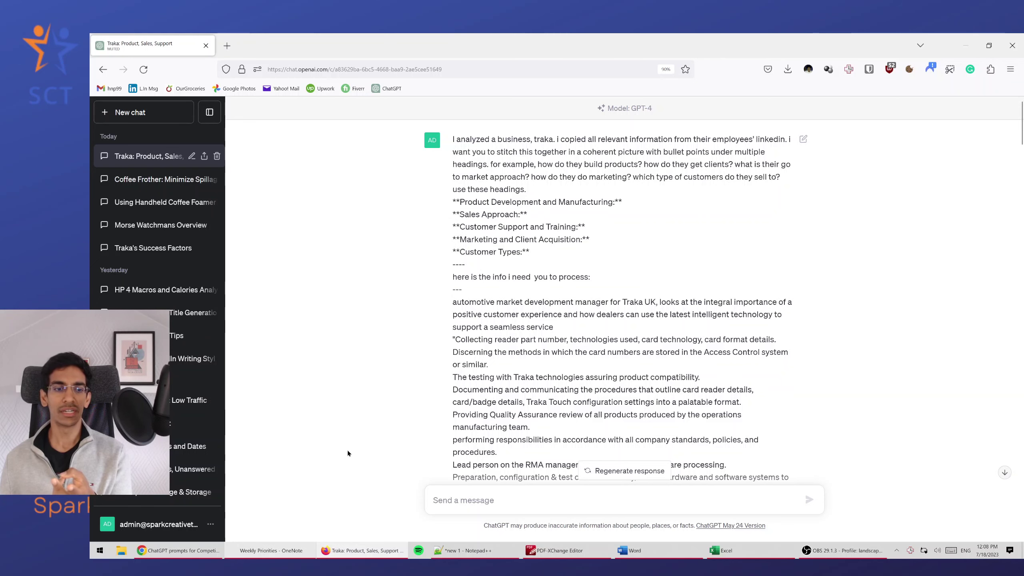
Search Google for 'Let's Think Step by Step' in a new tab, then return to the Traka chat
{"action": "key", "text": "ctrl+t"}
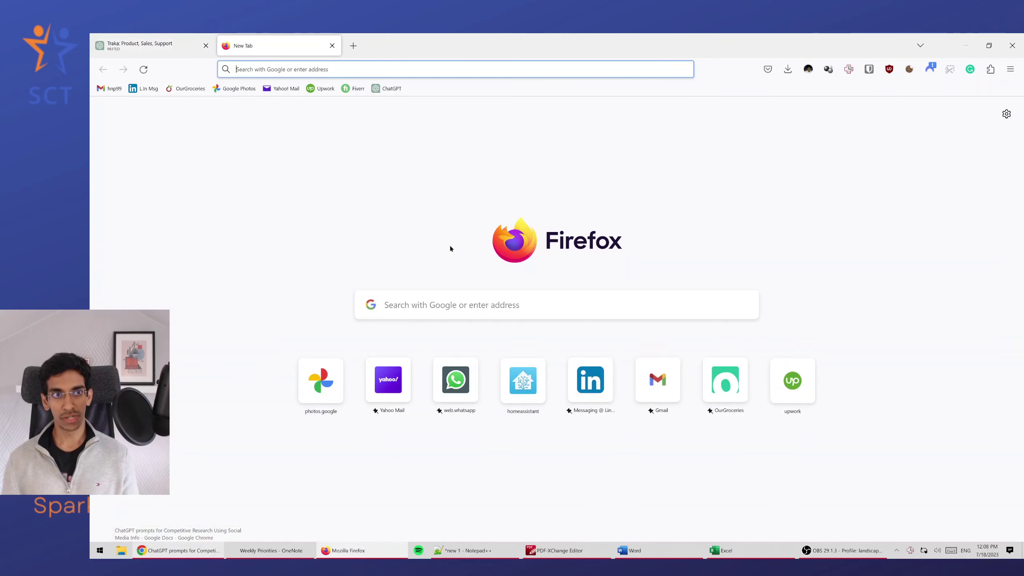
{"action": "type", "text": "Let's Think Step by Step"}
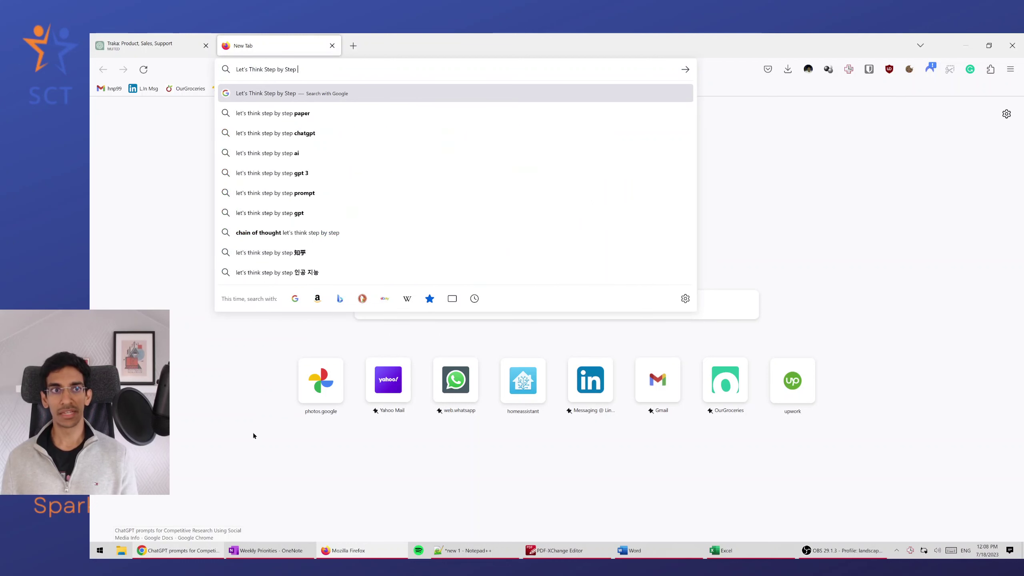
{"action": "key", "text": "Return"}
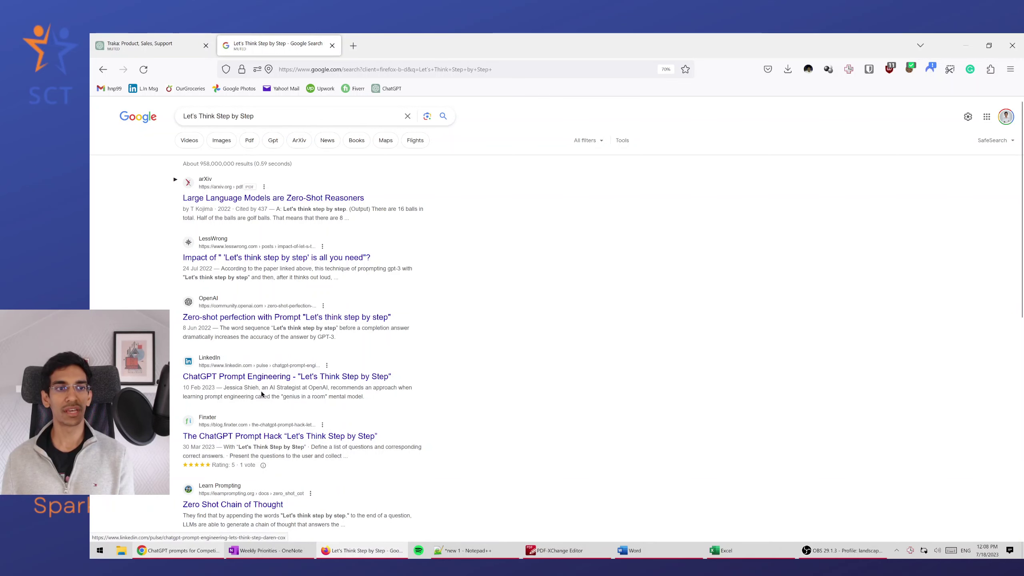
{"action": "left_click", "coordinate": [180, 37]}
{"action": "scroll", "coordinate": [436, 192], "scroll_direction": "down", "scroll_amount": 10}
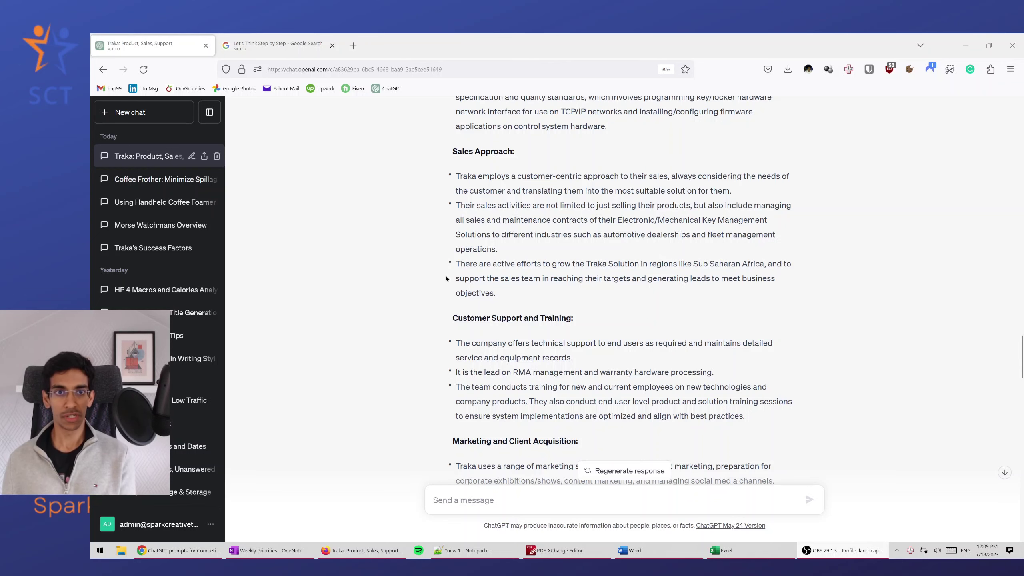
Scroll past the concise-bullets reply to the original-versus-edited bullets review under five headings
{"action": "scroll", "coordinate": [447, 279], "scroll_direction": "down", "scroll_amount": 15}
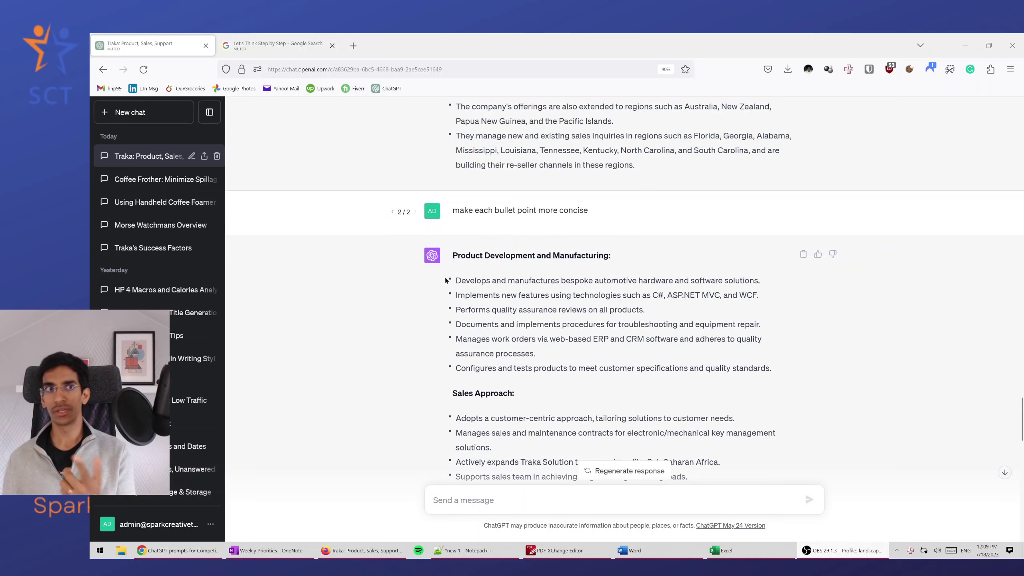
{"action": "scroll", "coordinate": [487, 392], "scroll_direction": "down", "scroll_amount": 12}
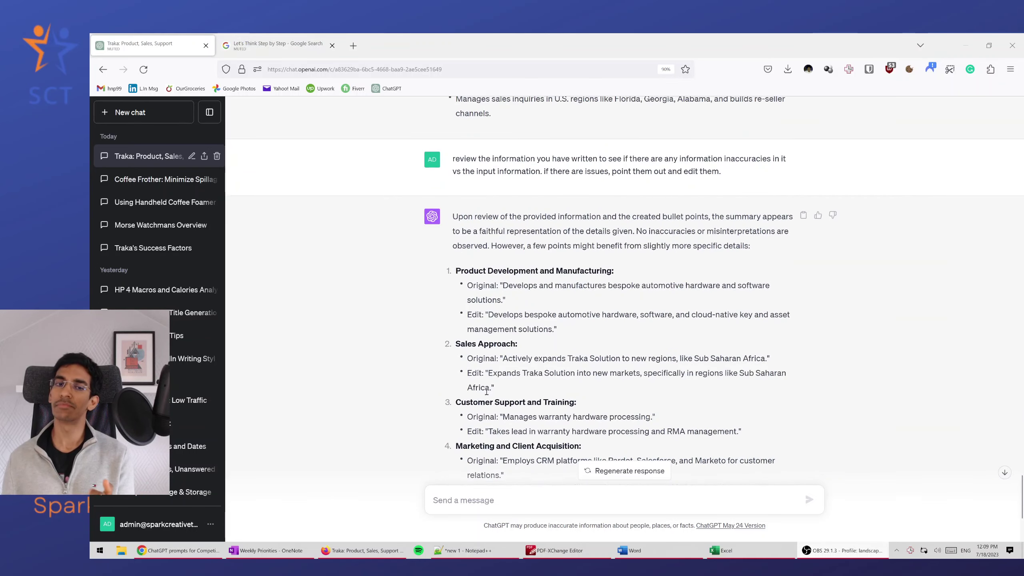
{"action": "scroll", "coordinate": [487, 391], "scroll_direction": "down", "scroll_amount": 4}
{"action": "scroll", "coordinate": [464, 254], "scroll_direction": "up", "scroll_amount": 8}
{"action": "scroll", "coordinate": [465, 254], "scroll_direction": "down", "scroll_amount": 1}
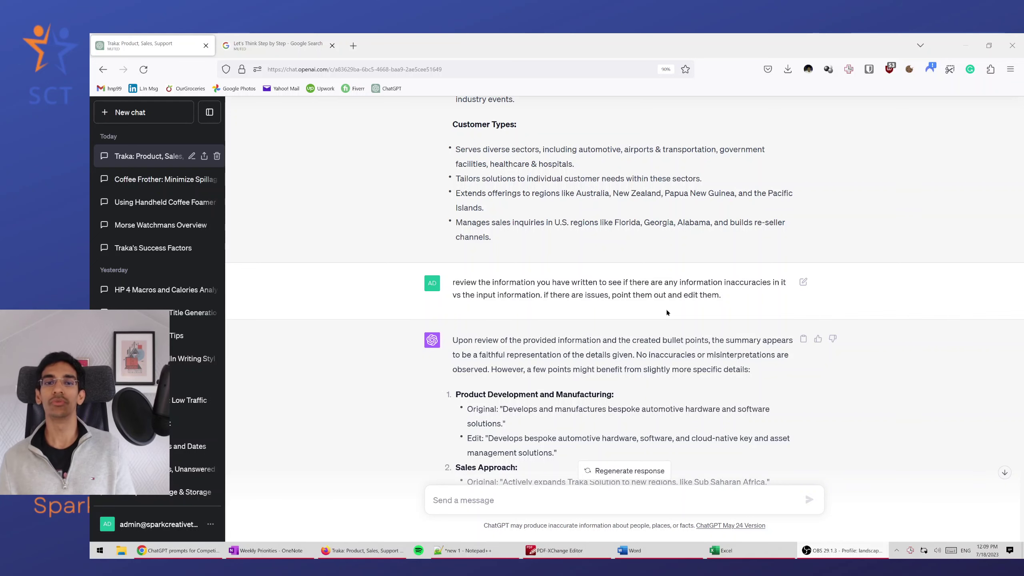
{"action": "scroll", "coordinate": [667, 313], "scroll_direction": "down", "scroll_amount": 5}
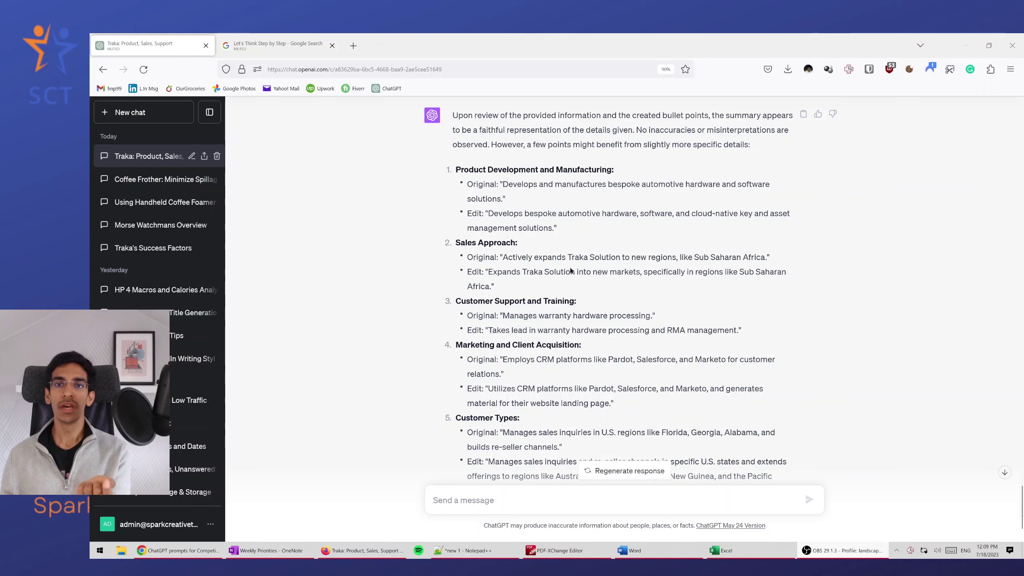
{"action": "scroll", "coordinate": [629, 330], "scroll_direction": "down", "scroll_amount": 2}
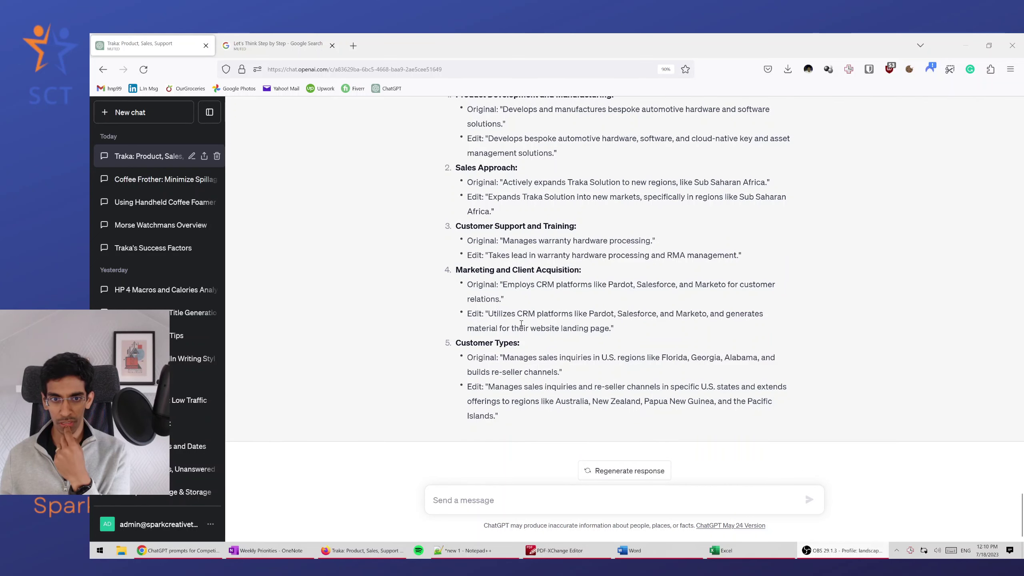
{"action": "left_click_drag", "start_coordinate": [503, 285], "coordinate": [500, 299]}
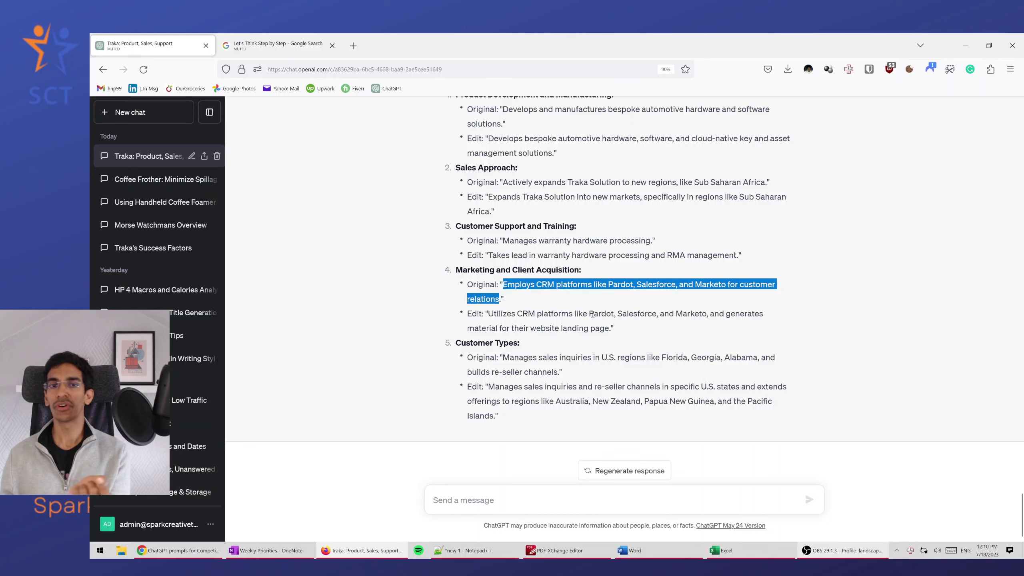
{"action": "left_click", "coordinate": [597, 284]}
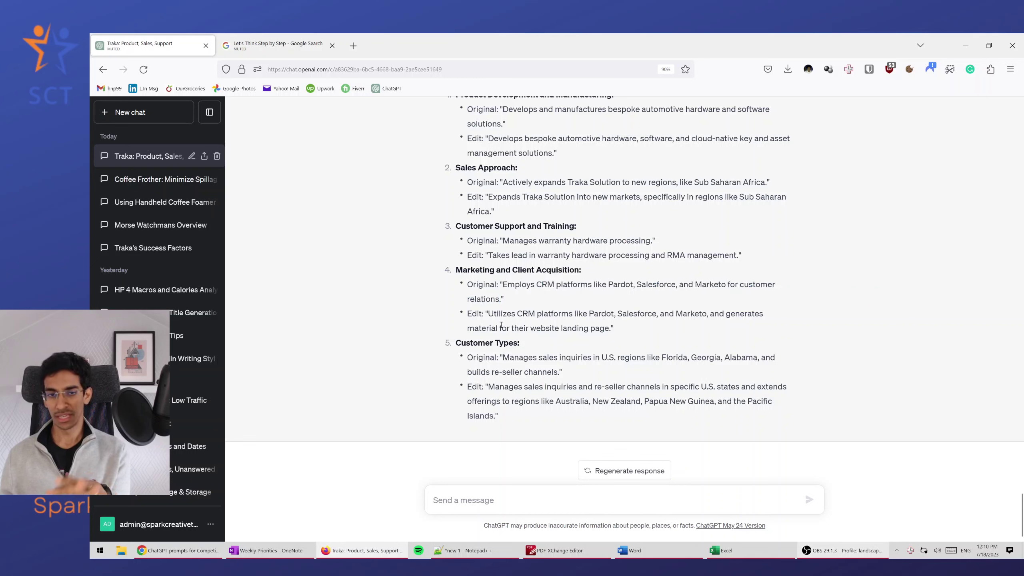
{"action": "left_click_drag", "start_coordinate": [492, 314], "coordinate": [715, 309]}
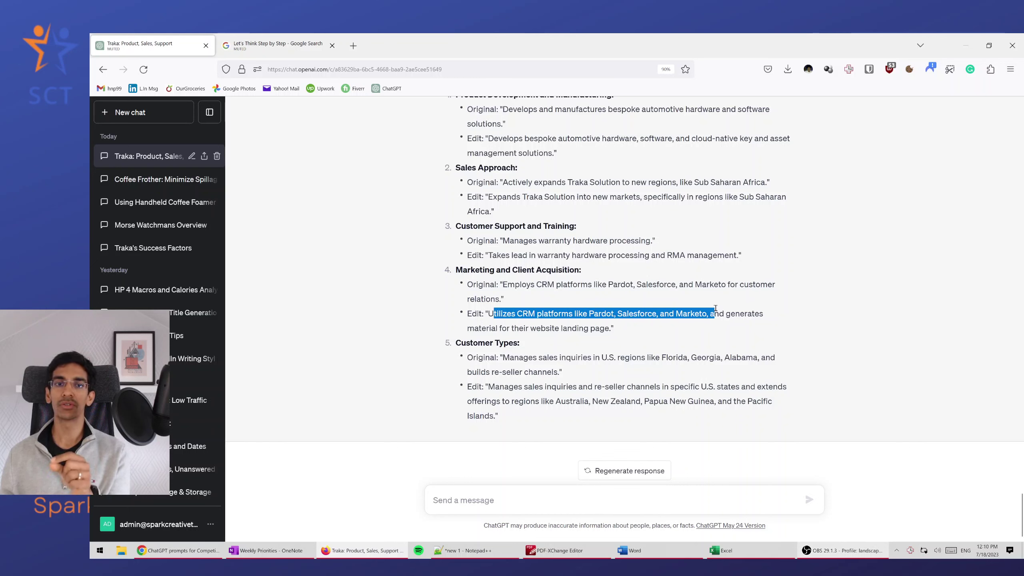
{"action": "left_click_drag", "start_coordinate": [725, 313], "coordinate": [726, 337]}
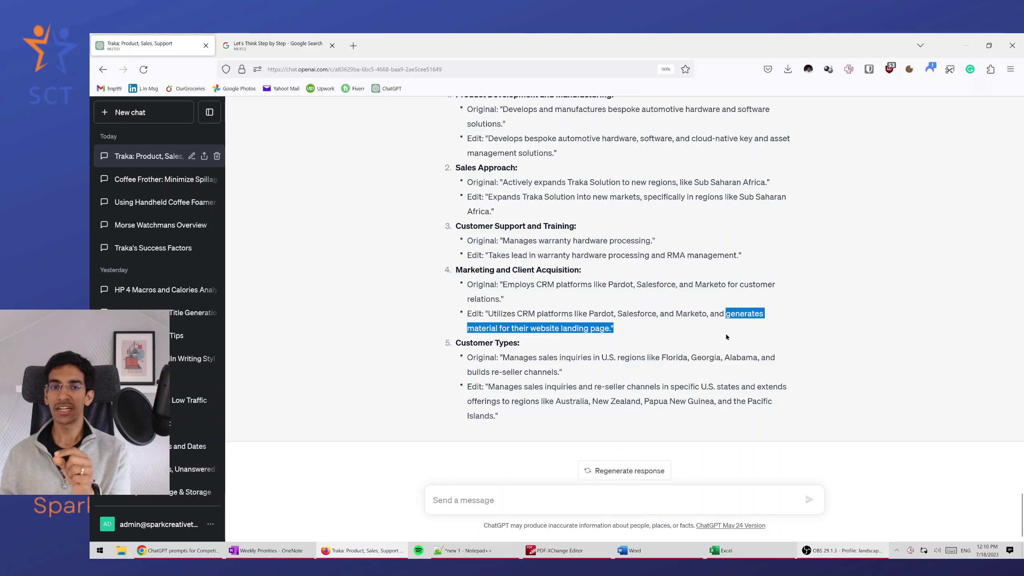
{"action": "left_click", "coordinate": [615, 329]}
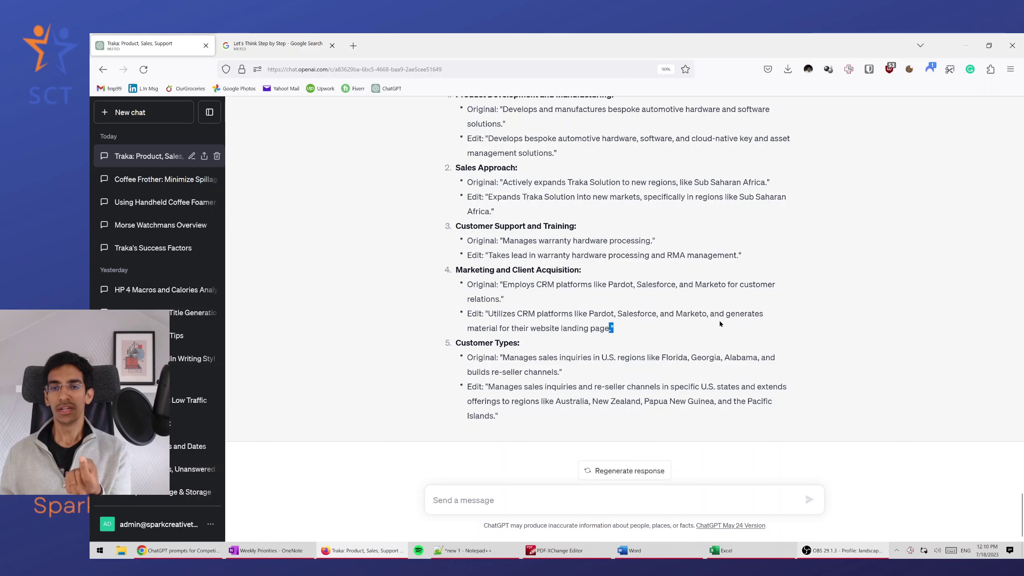
{"action": "left_click_drag", "start_coordinate": [609, 329], "coordinate": [725, 314]}
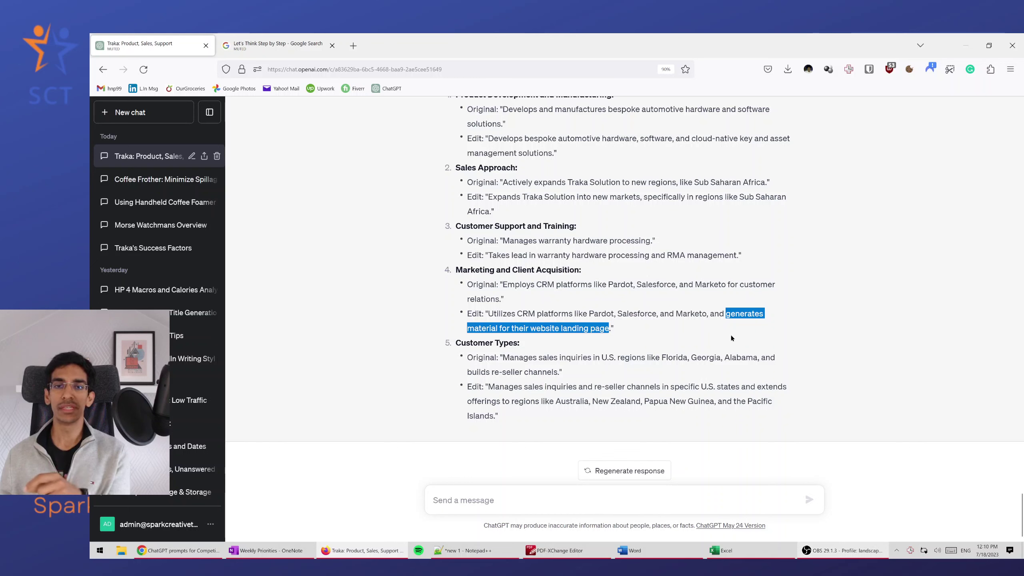
{"action": "left_click", "coordinate": [723, 331]}
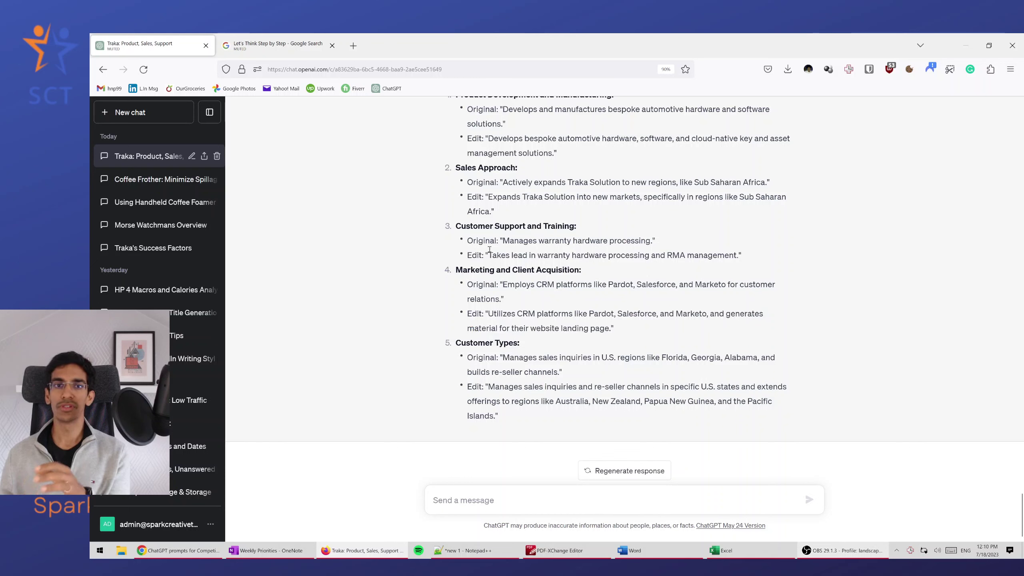
{"action": "left_click_drag", "start_coordinate": [507, 241], "coordinate": [653, 241]}
{"action": "left_click", "coordinate": [649, 254]}
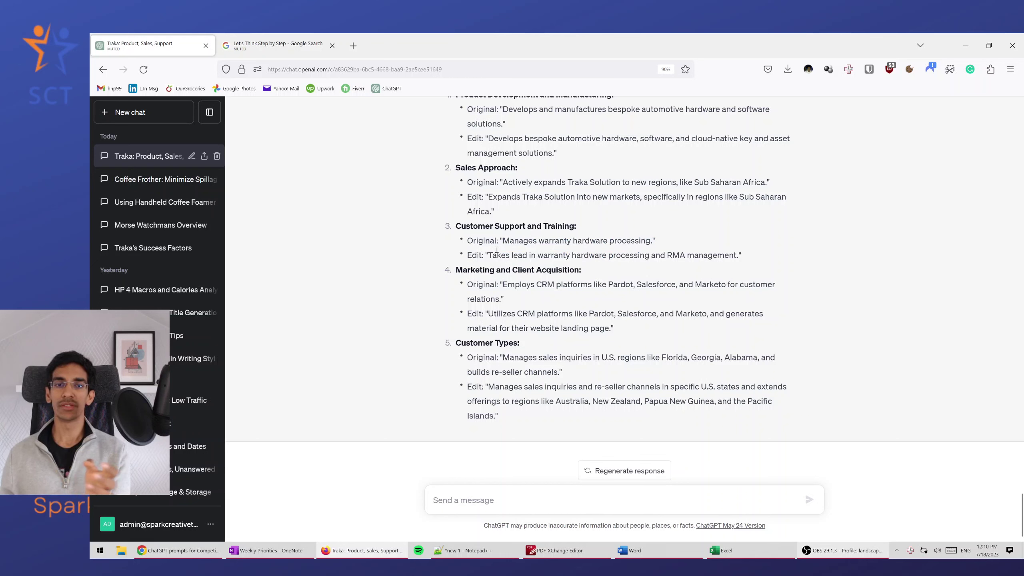
{"action": "left_click_drag", "start_coordinate": [492, 255], "coordinate": [737, 257]}
{"action": "left_click", "coordinate": [744, 264]}
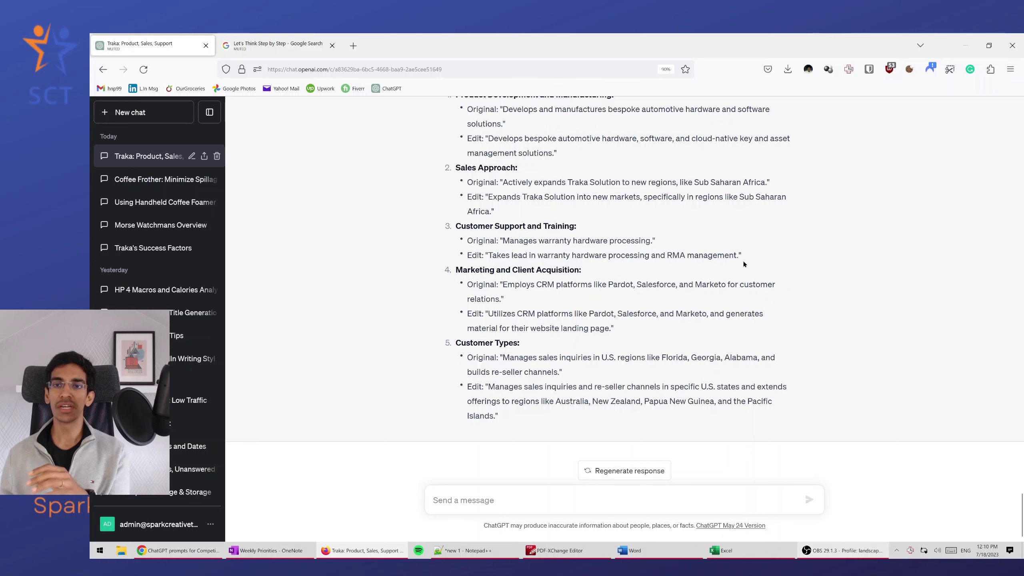
{"action": "scroll", "coordinate": [569, 314], "scroll_direction": "up", "scroll_amount": 2}
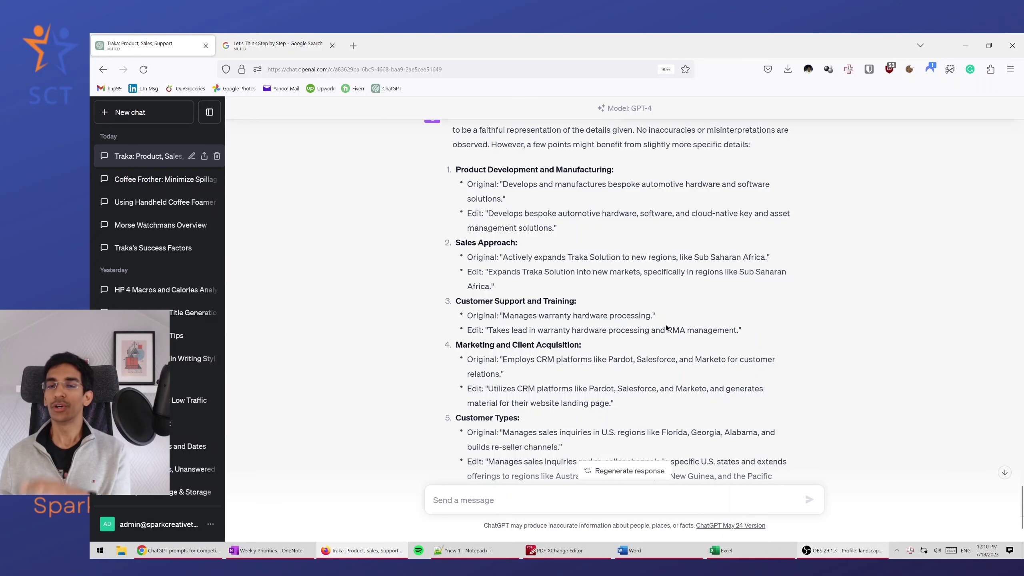
{"action": "scroll", "coordinate": [593, 326], "scroll_direction": "up", "scroll_amount": 2}
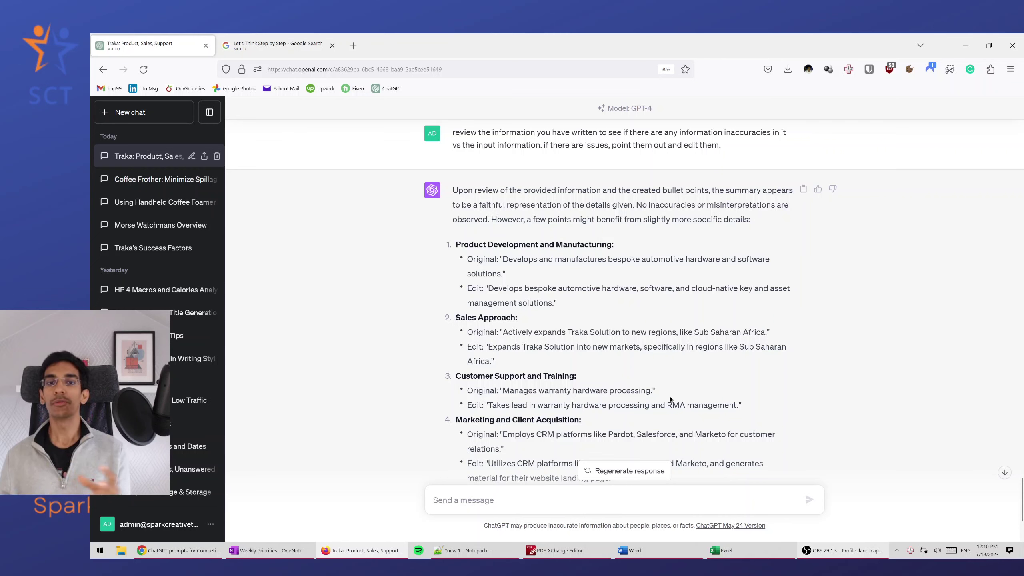
{"action": "scroll", "coordinate": [646, 416], "scroll_direction": "down", "scroll_amount": 1}
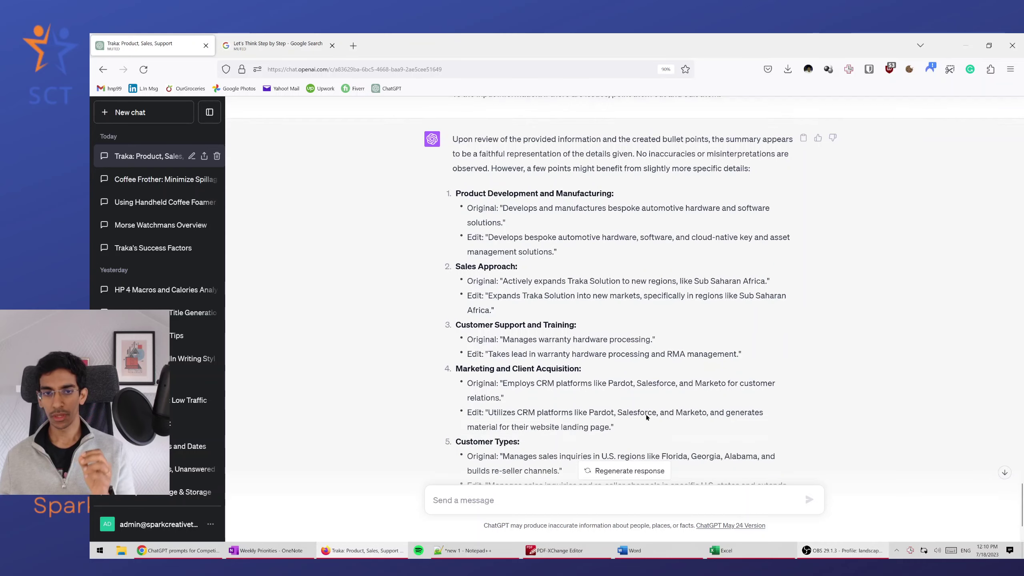
{"action": "scroll", "coordinate": [646, 417], "scroll_direction": "down", "scroll_amount": 2}
{"action": "scroll", "coordinate": [419, 365], "scroll_direction": "up", "scroll_amount": 3}
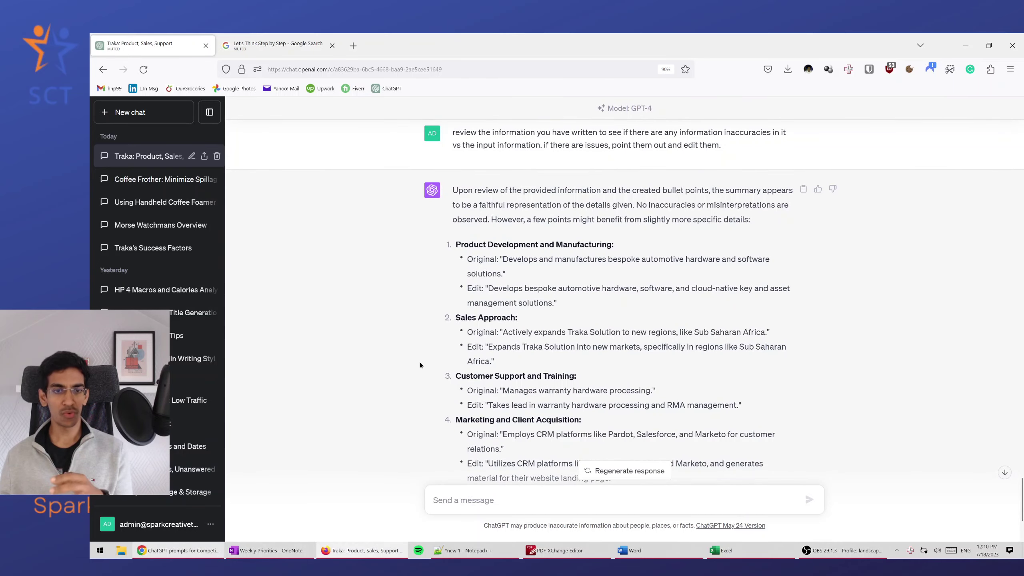
Go through the Synthesis headings in column B and the Product Development (C27) and Customer Types (C31) summaries
{"action": "left_click", "coordinate": [179, 550]}
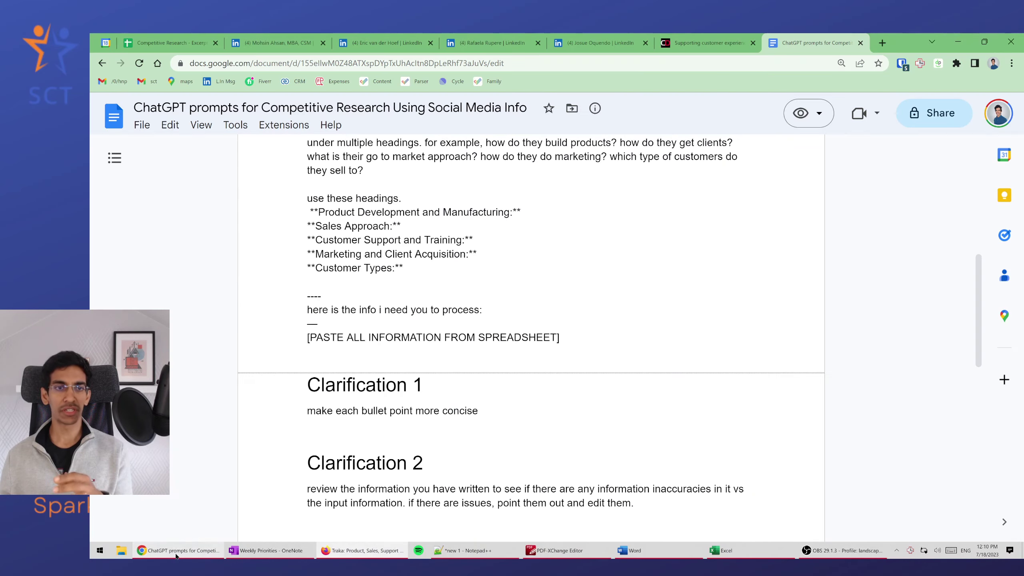
{"action": "left_click", "coordinate": [207, 37]}
{"action": "scroll", "coordinate": [427, 374], "scroll_direction": "down", "scroll_amount": 5}
{"action": "scroll", "coordinate": [426, 375], "scroll_direction": "up", "scroll_amount": 3}
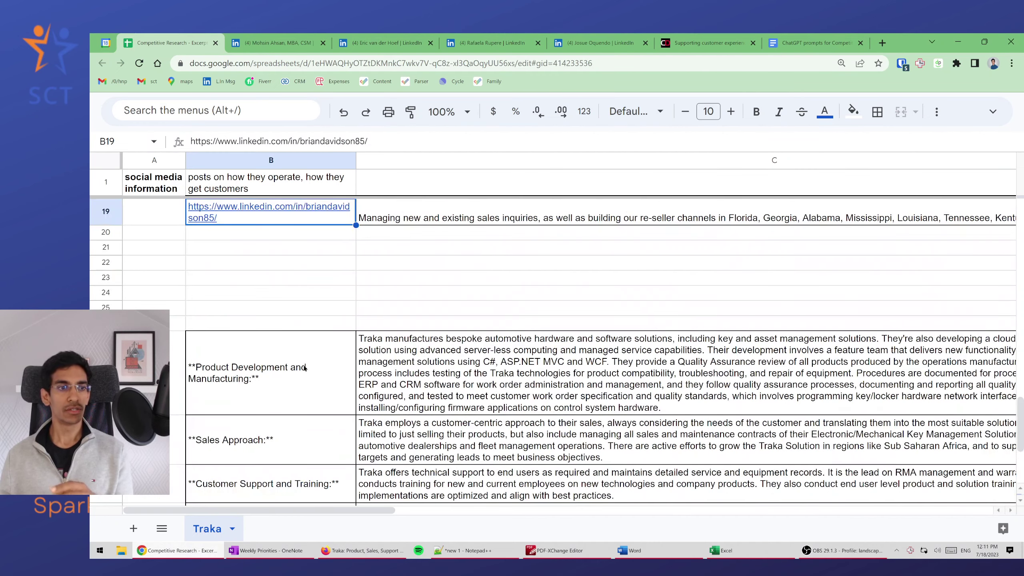
{"action": "left_click", "coordinate": [270, 322]}
{"action": "key", "text": "Down"}
{"action": "key", "text": "Down"}
{"action": "key", "text": "Down"}
{"action": "key", "text": "Down"}
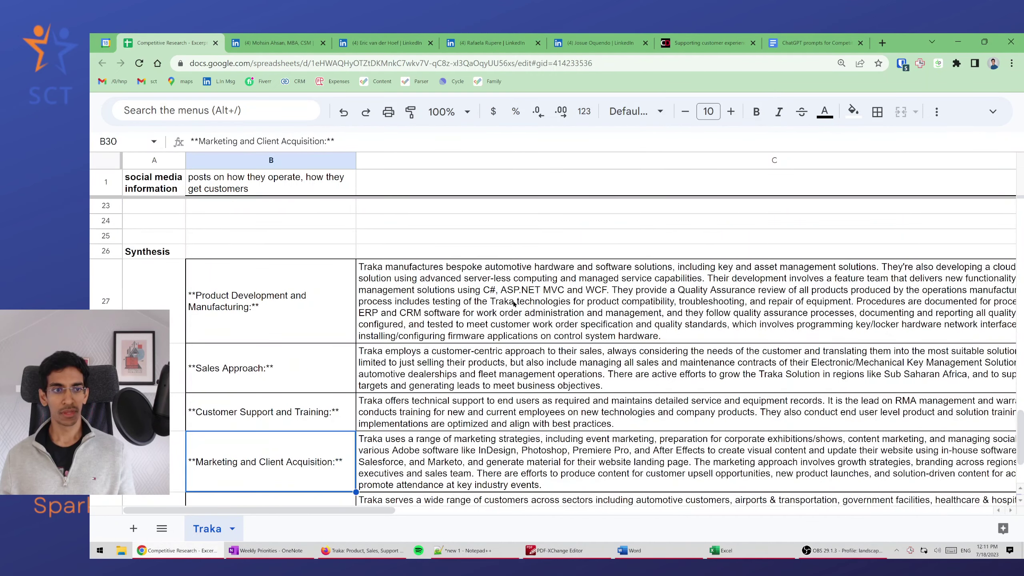
{"action": "key", "text": "Down"}
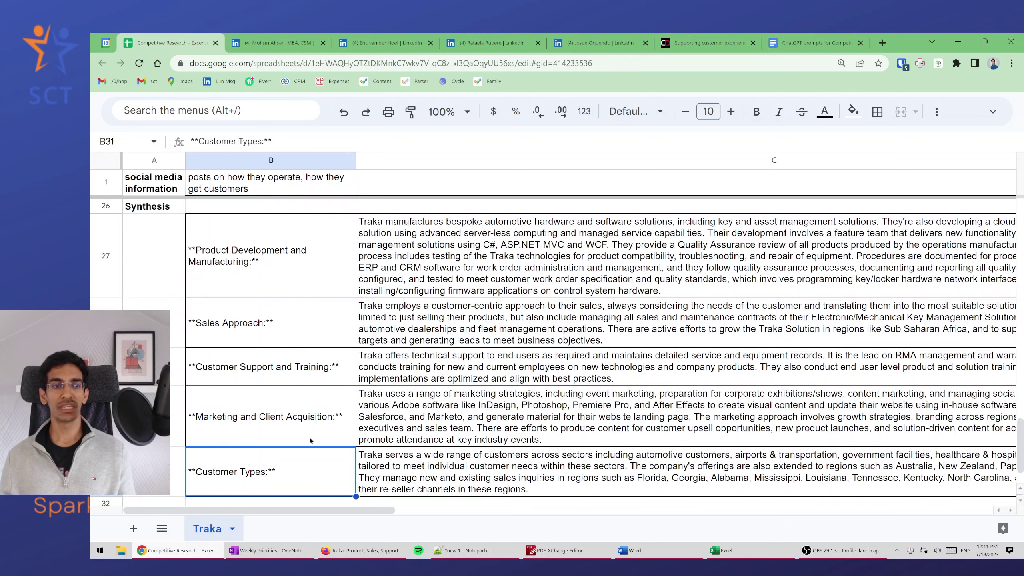
{"action": "left_click", "coordinate": [452, 276]}
{"action": "left_click", "coordinate": [417, 487]}
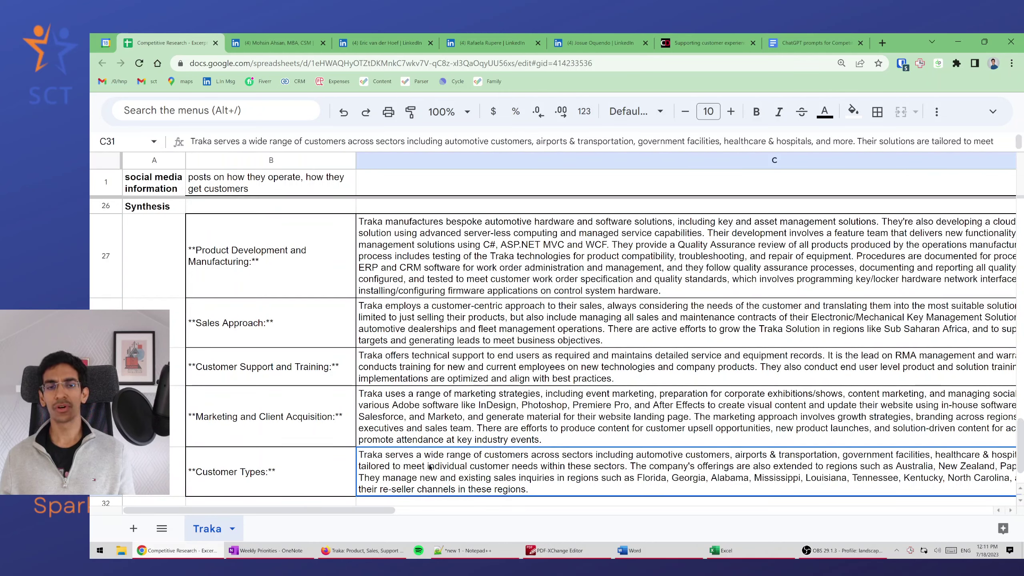